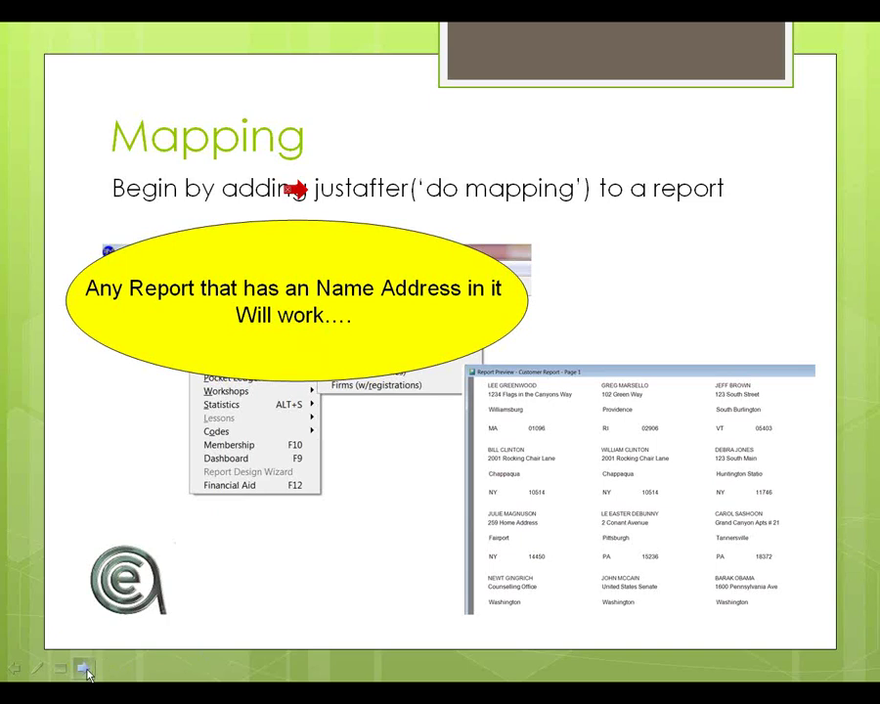
- Reveal the 'You must have:' box listing SM72.EXE (Ver 7.2.A.09), json.fll and virtualearth.htm
left_click(85, 671)
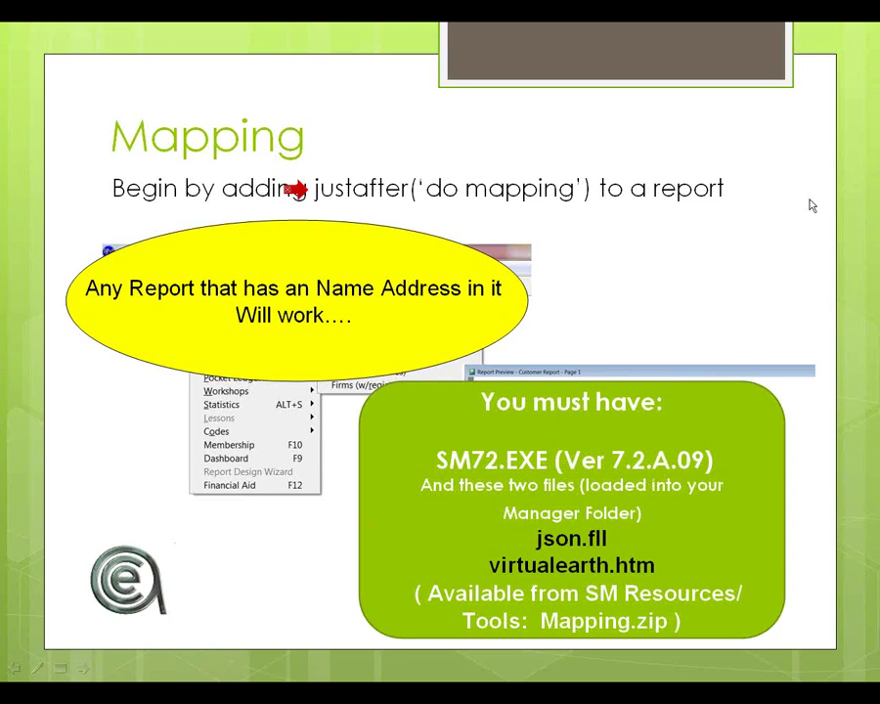
- Circle '(Ver 7.2.A.09)' with yellow pen ink, then return to the arrow pointer
key("ctrl+p")
mouse_move(735, 409)
left_mouse_down()
mouse_move(601, 422)
mouse_move(606, 494)
mouse_move(729, 401)
left_mouse_up()
key("ctrl+a")
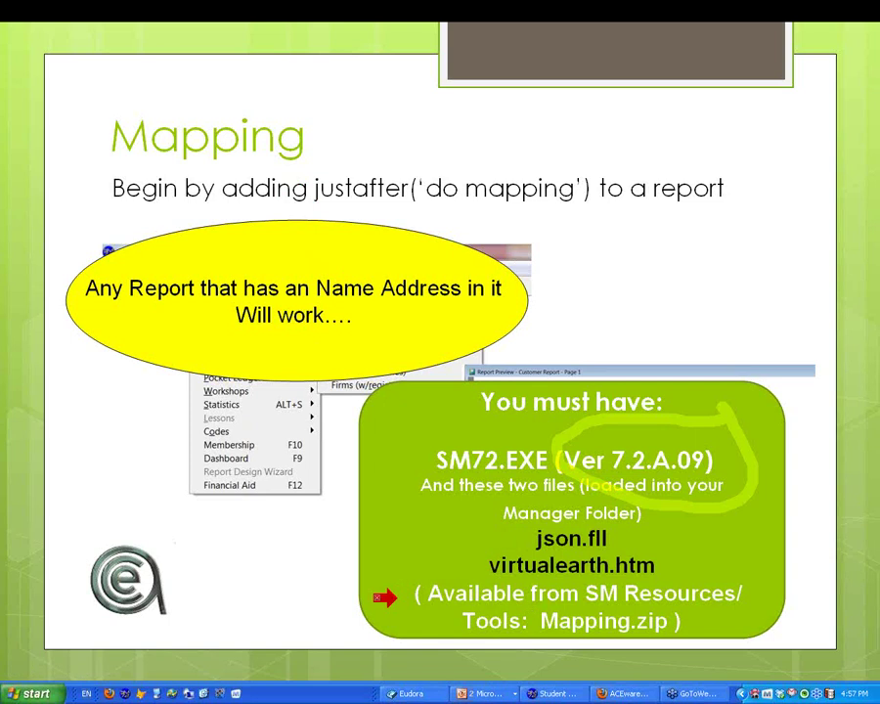
- Open the ACEware Student Manager Downloads page via Customers > Student Manager Resources > Tools
left_click(637, 697)
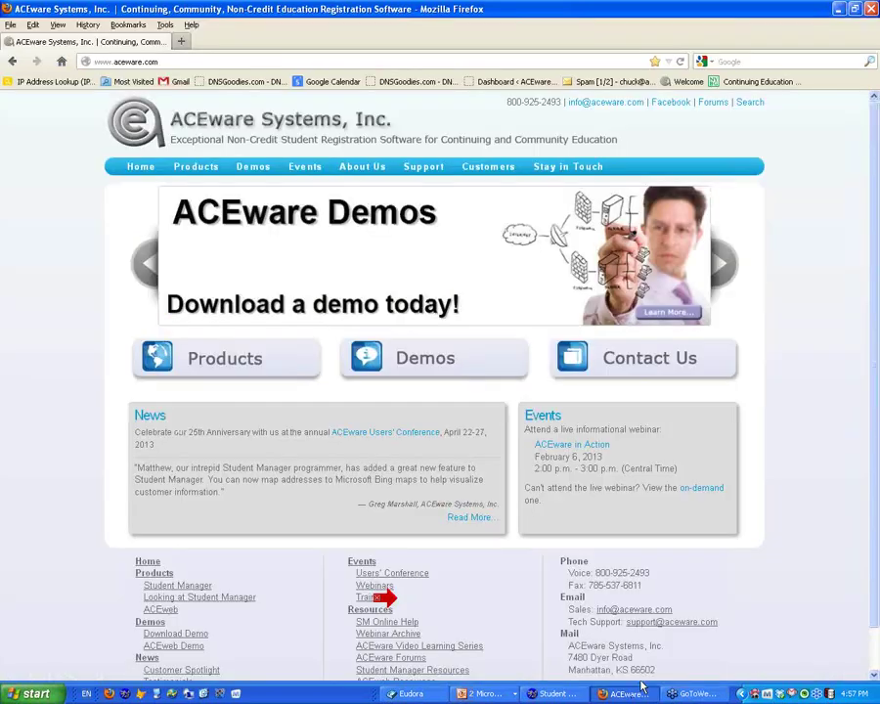
mouse_move(487, 166)
left_click(489, 210)
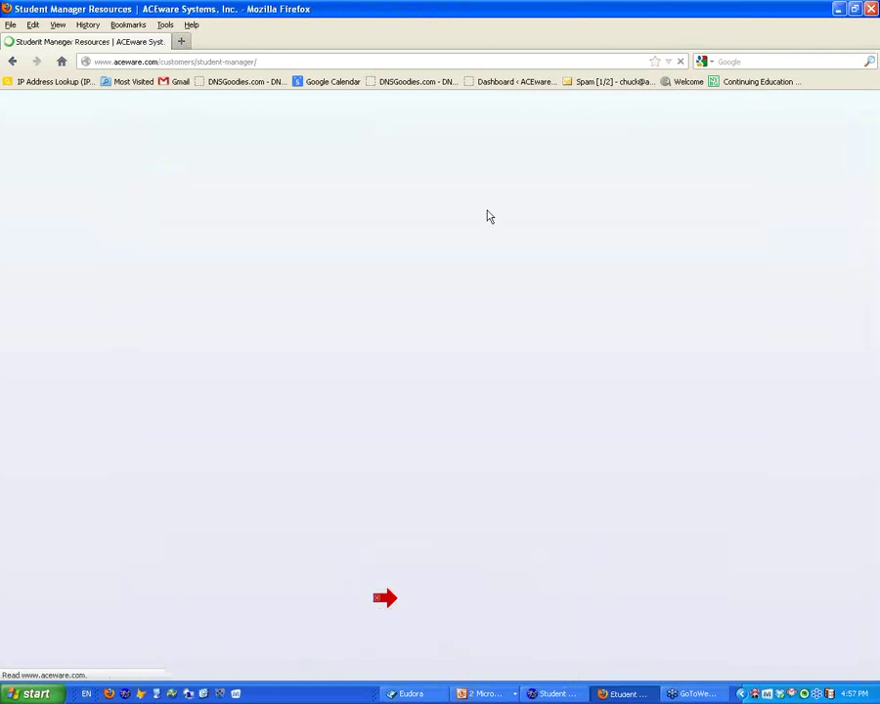
scroll(425, 357, "down", 1)
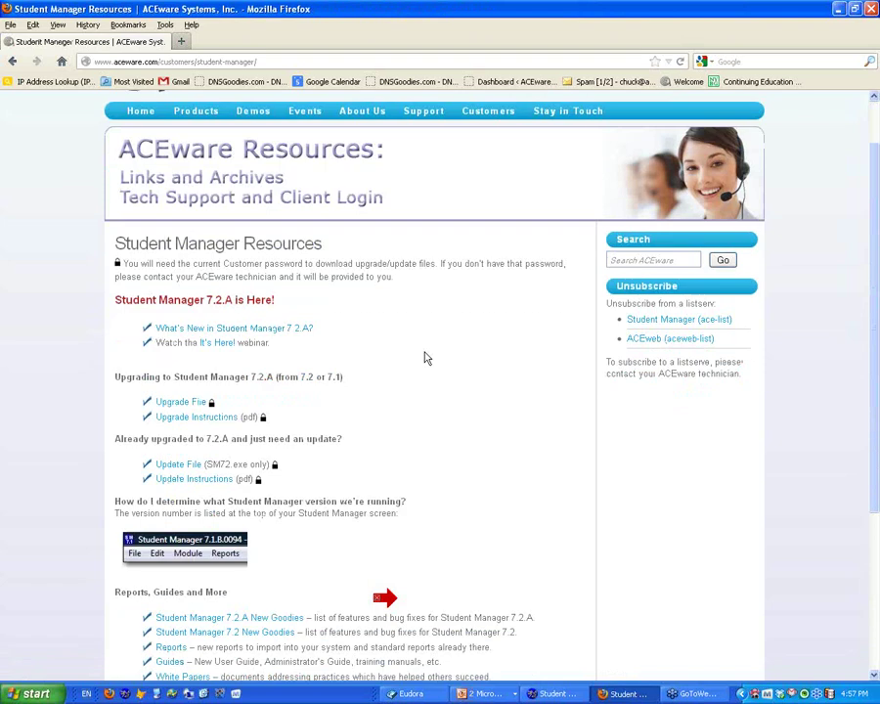
scroll(436, 415, "down", 3)
left_click(166, 513)
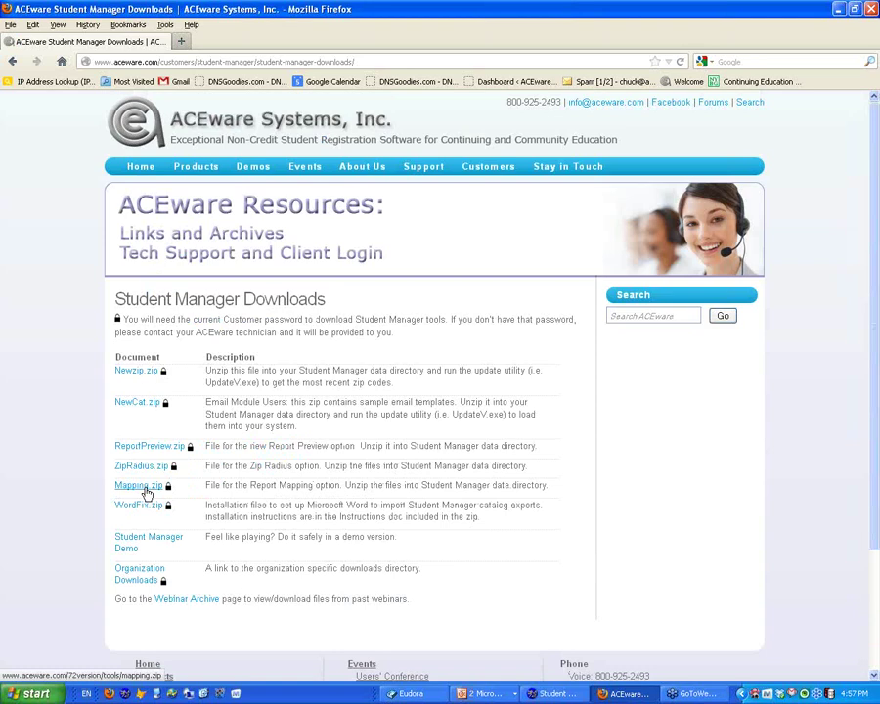
- Start the Mapping.zip download, mark it with a red arrow, and return to the slide show
left_click(142, 470)
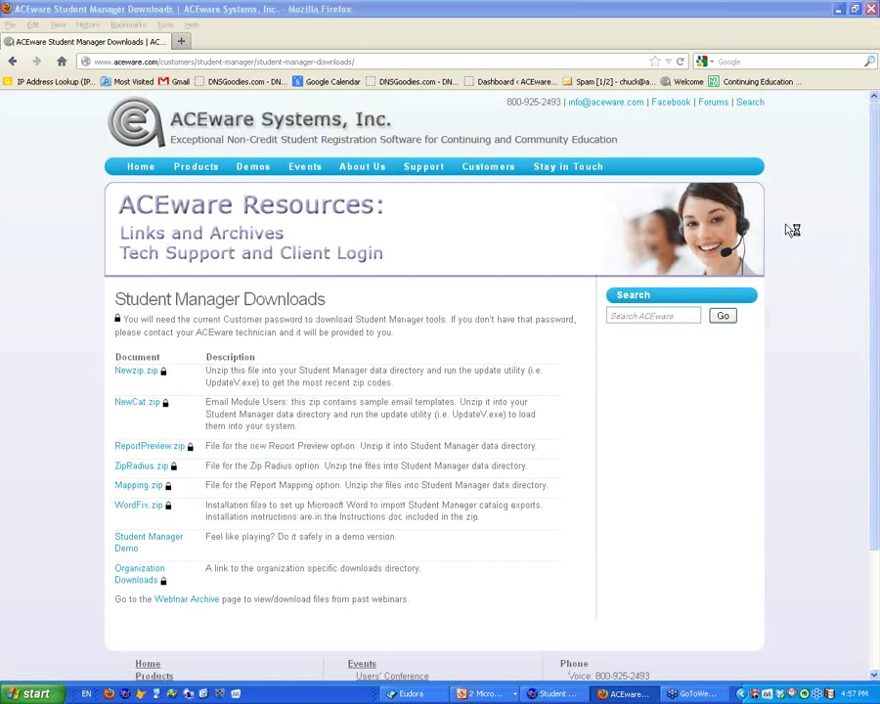
left_click(89, 492)
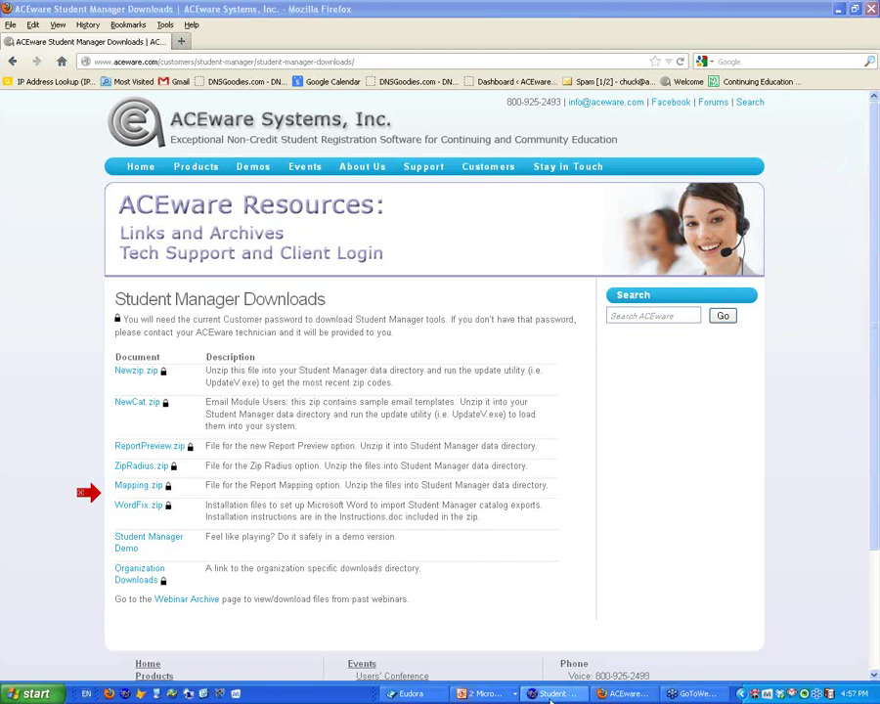
left_click(504, 695)
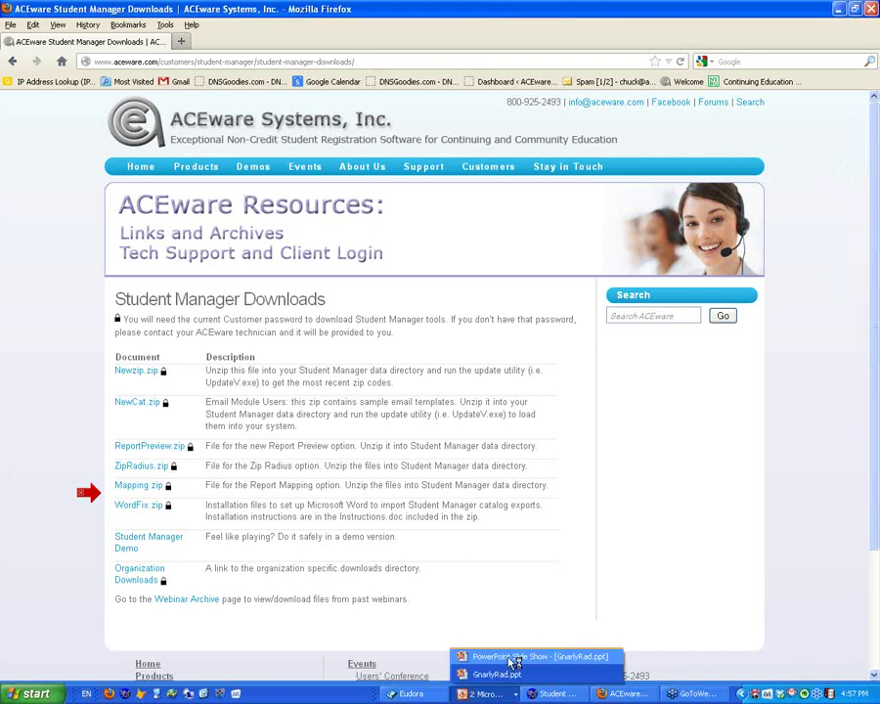
left_click(513, 657)
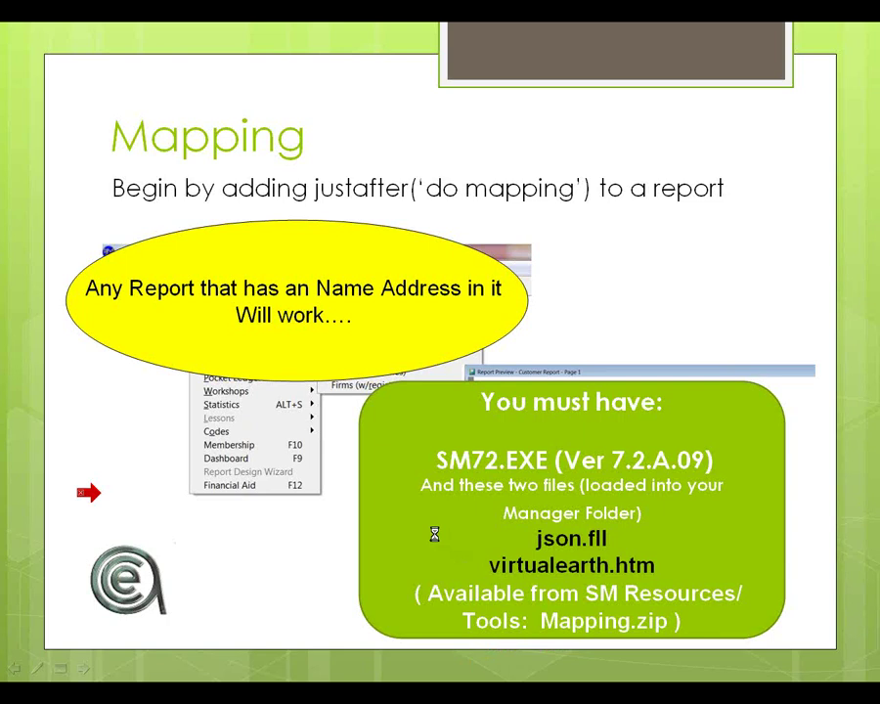
- Advance to the Bing map slide and dismiss the callout to show the red pushpins
left_click(434, 533)
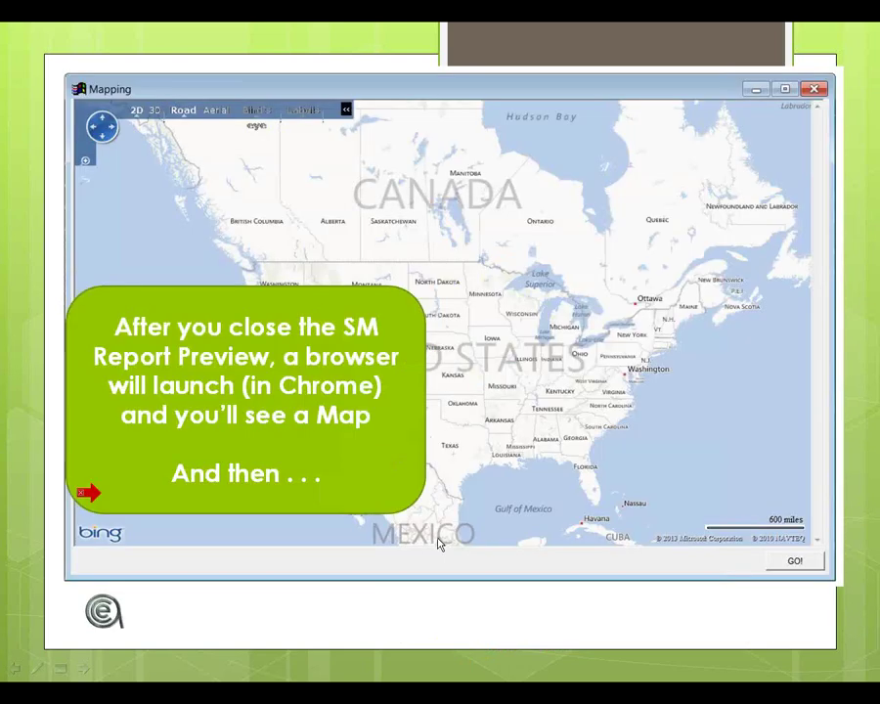
left_click(395, 480)
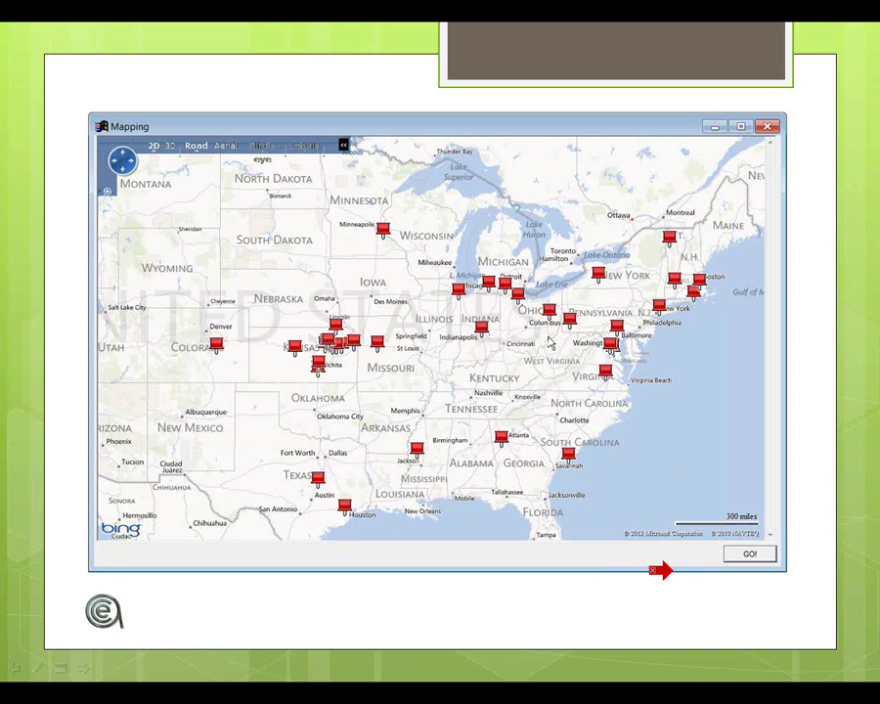
- Move the red arrow onto the map, then advance to the ZIP RADIUS GeoSpatial Selector slide
left_click_drag(657, 569, 171, 243)
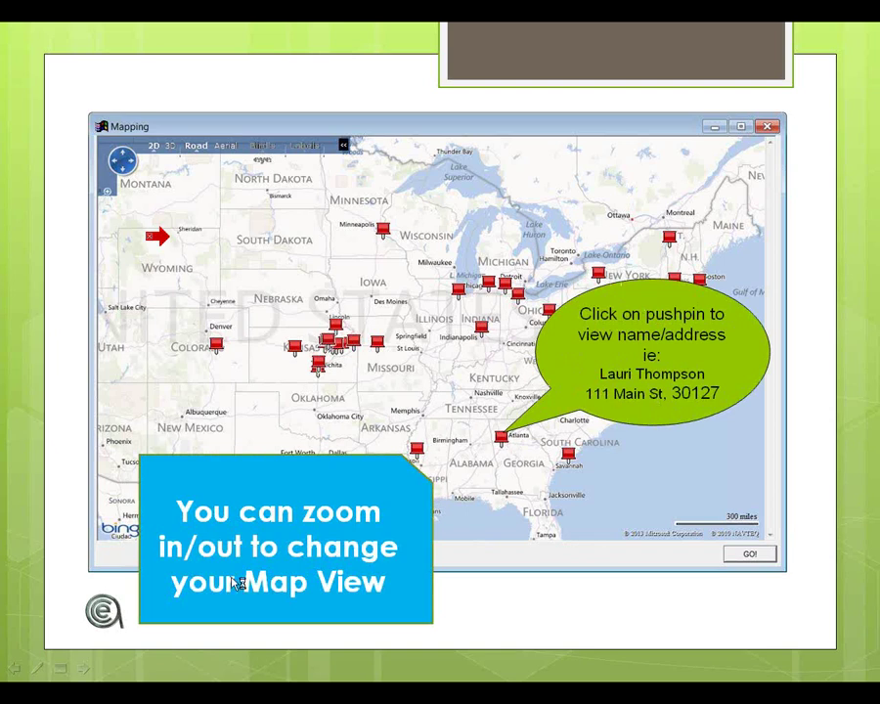
left_click(81, 666)
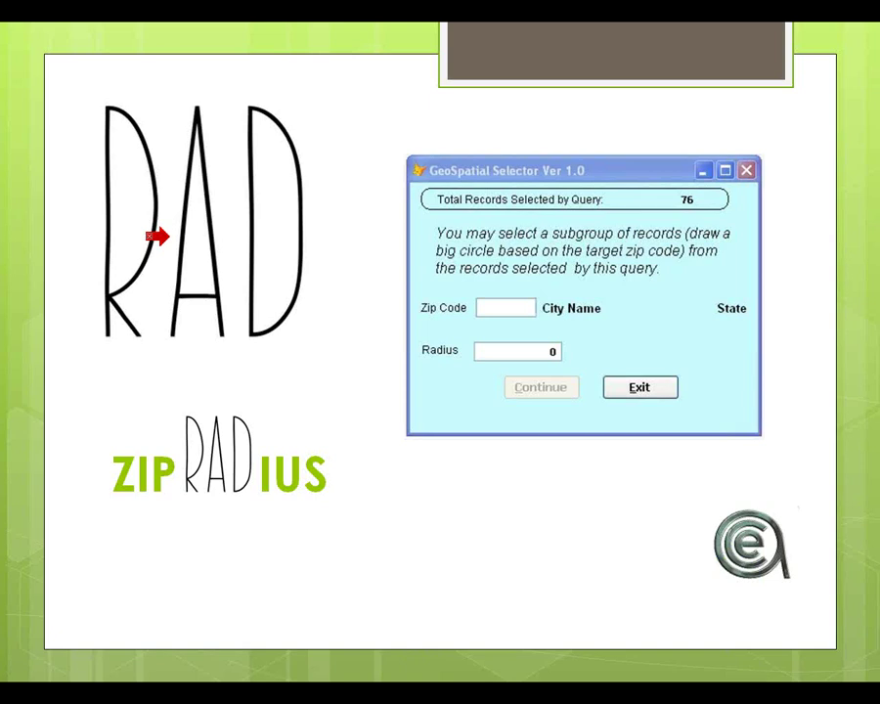
- Advance through the zipradius requirements slide to 'Combine mapping and zipradius'
left_click(151, 236)
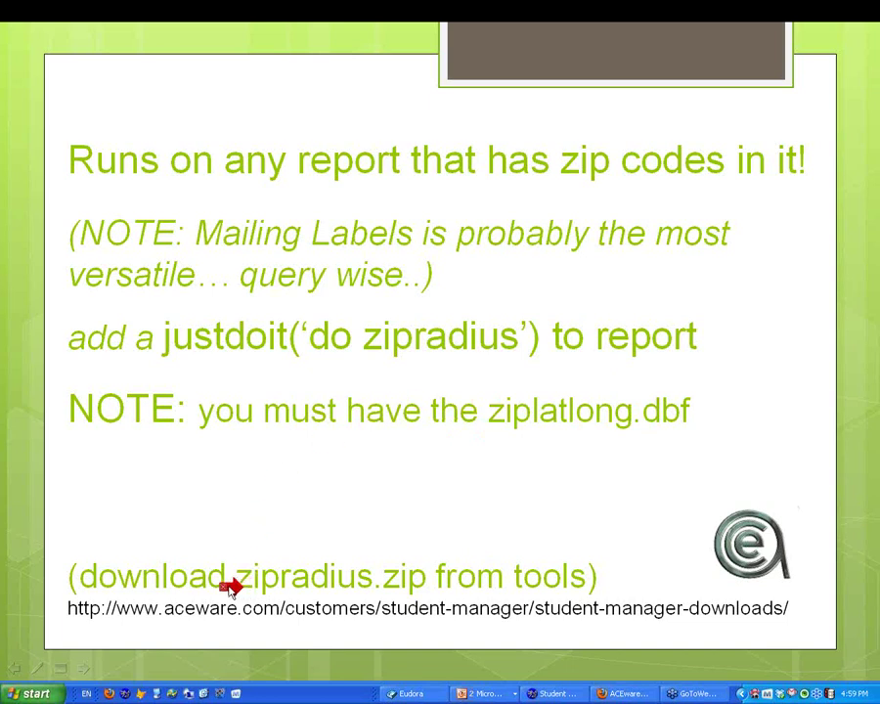
left_click(84, 671)
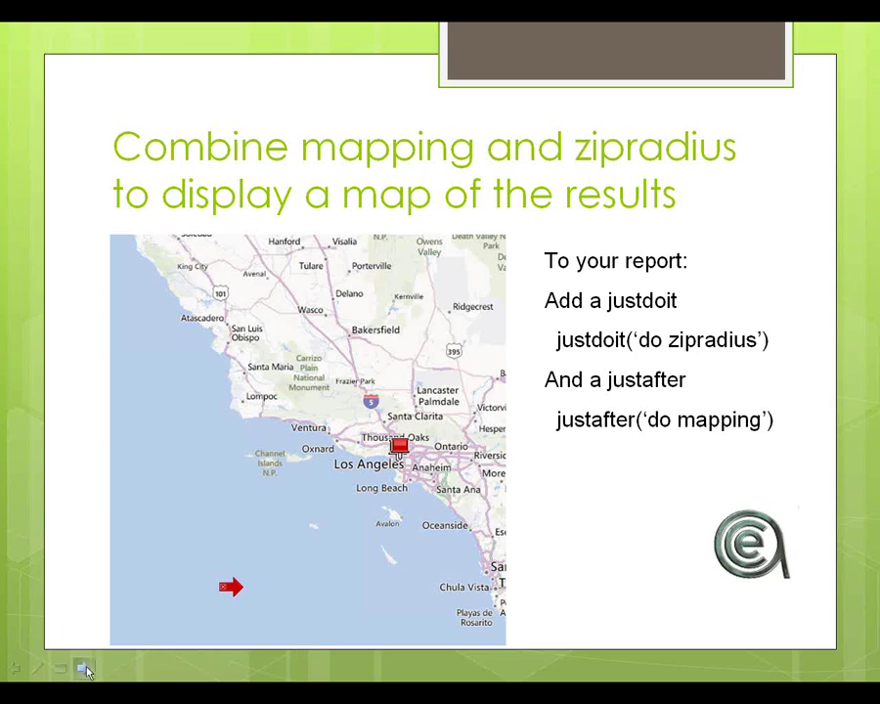
- Go forward and back to the combine-mapping slide, then Alt+Tab to Student Manager's Kansas City map
left_click(86, 666)
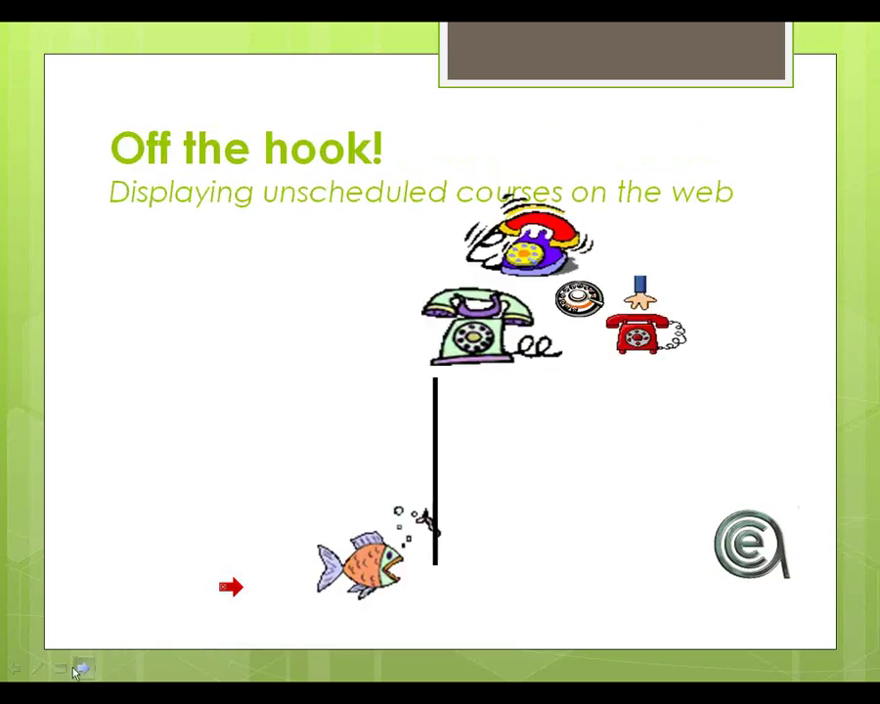
left_click(14, 671)
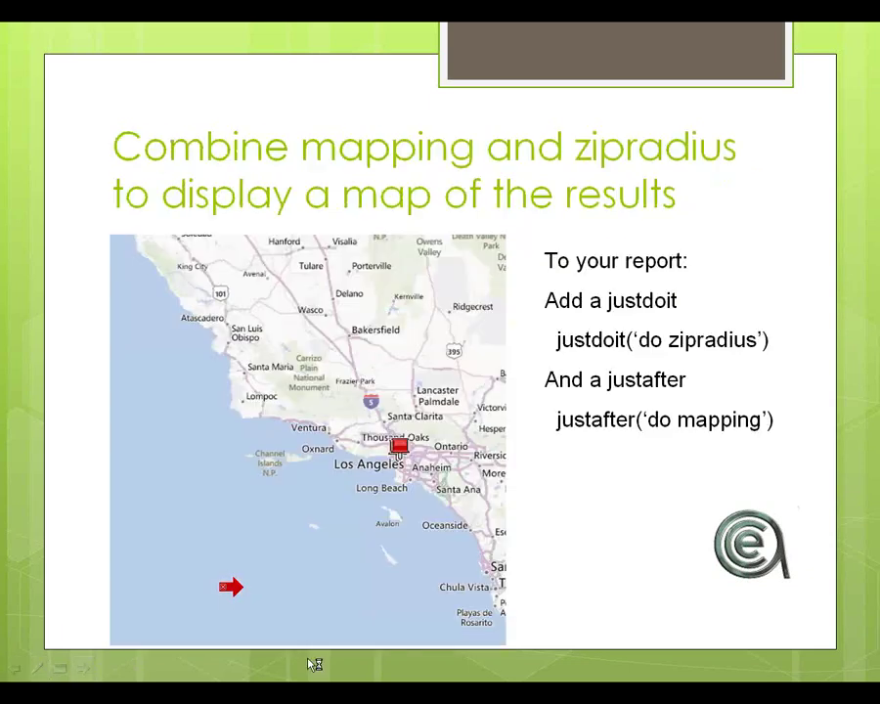
key("alt+Tab")
key("alt+Tab")
key("alt+Tab")
key("alt+Tab")
key("alt+Tab")
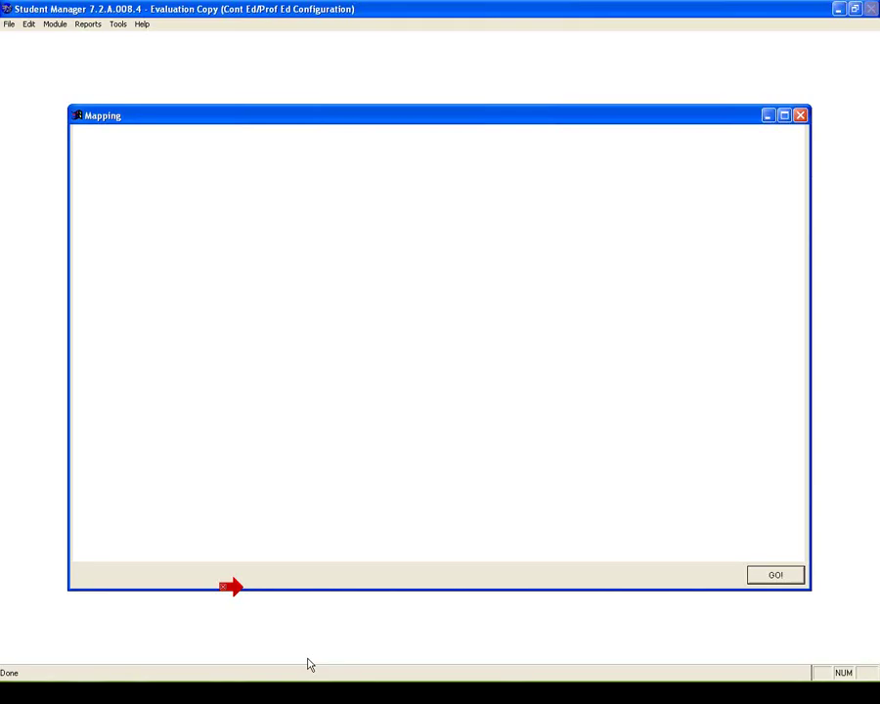
- Plot the pushpins with GO!, close the map, skip the query list and dismiss the no-records error
left_click(796, 579)
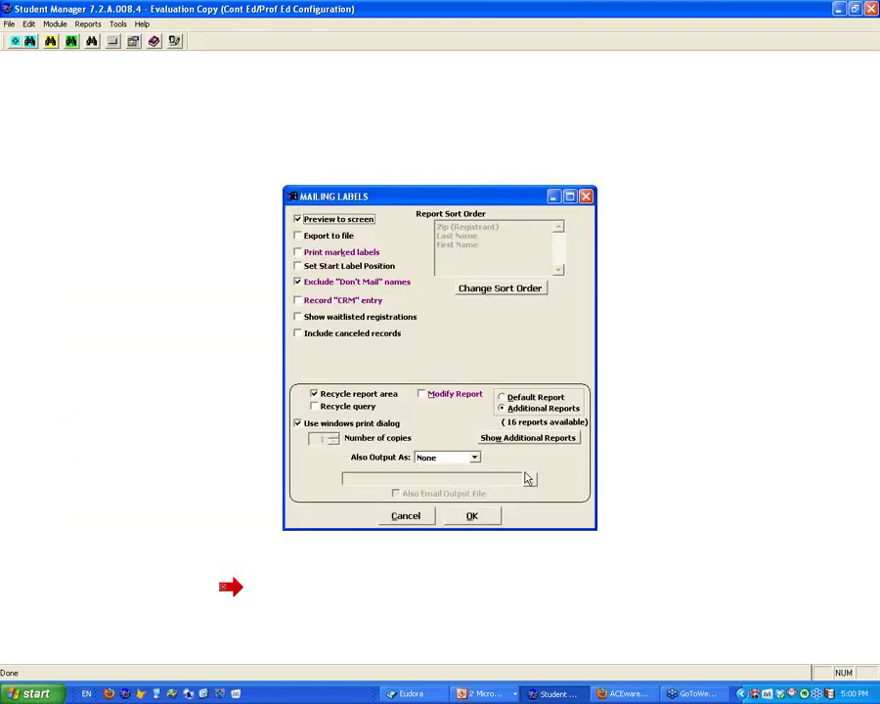
left_click(466, 517)
left_click(627, 543)
left_click(446, 389)
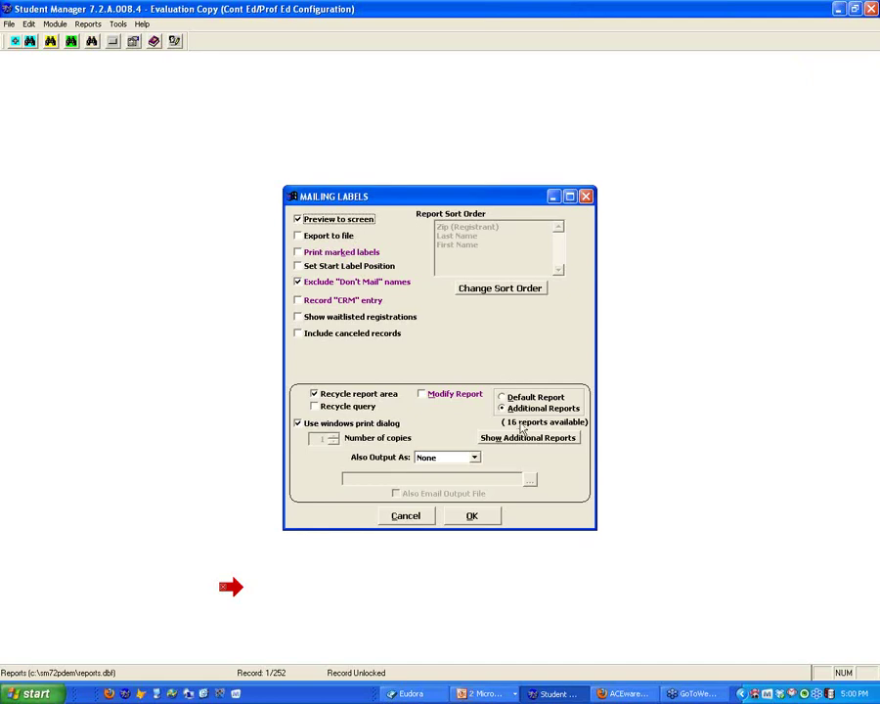
- Select the 'People with interest code' query with value ACE and run the DoMapping label report
left_click(494, 518)
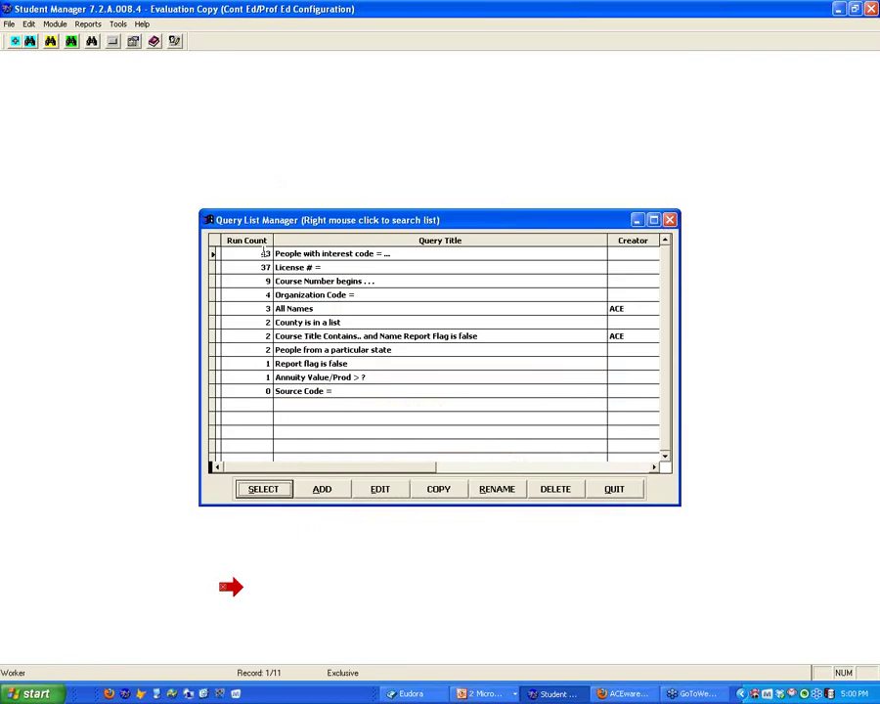
left_click(272, 492)
key("alt+F2")
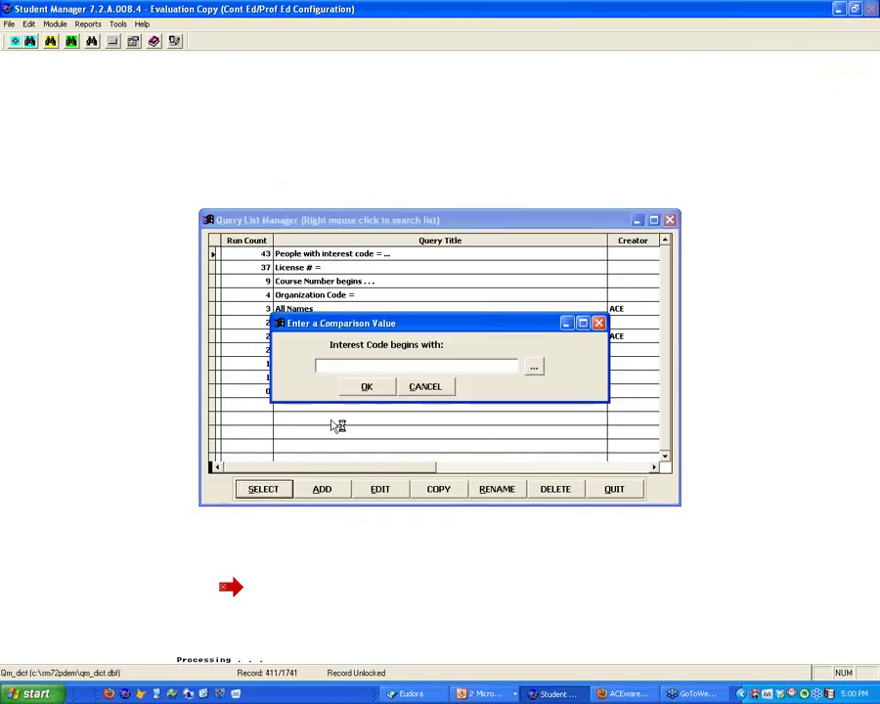
left_click(369, 387)
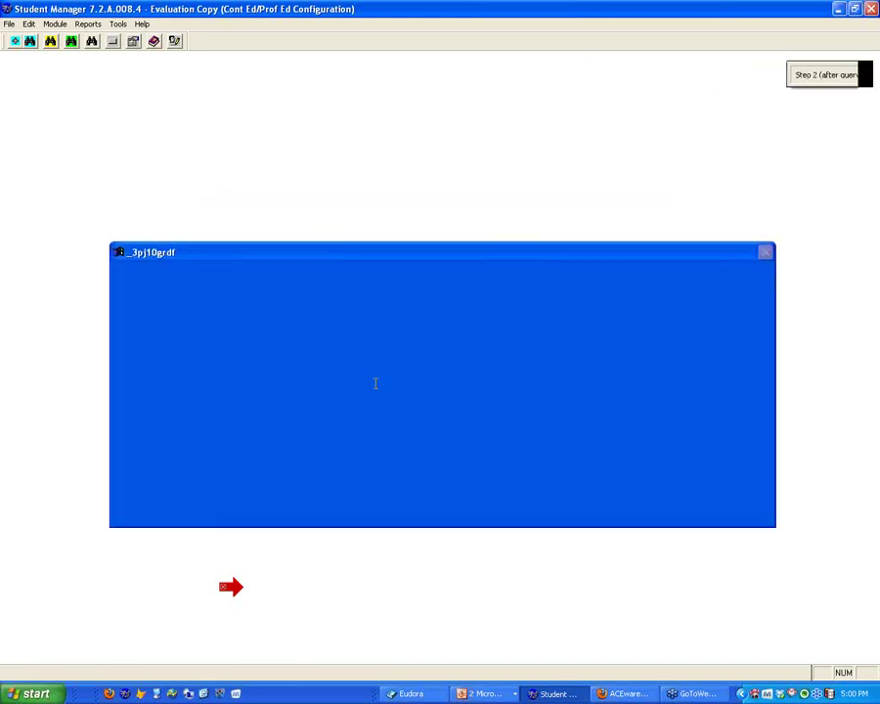
left_click(177, 293)
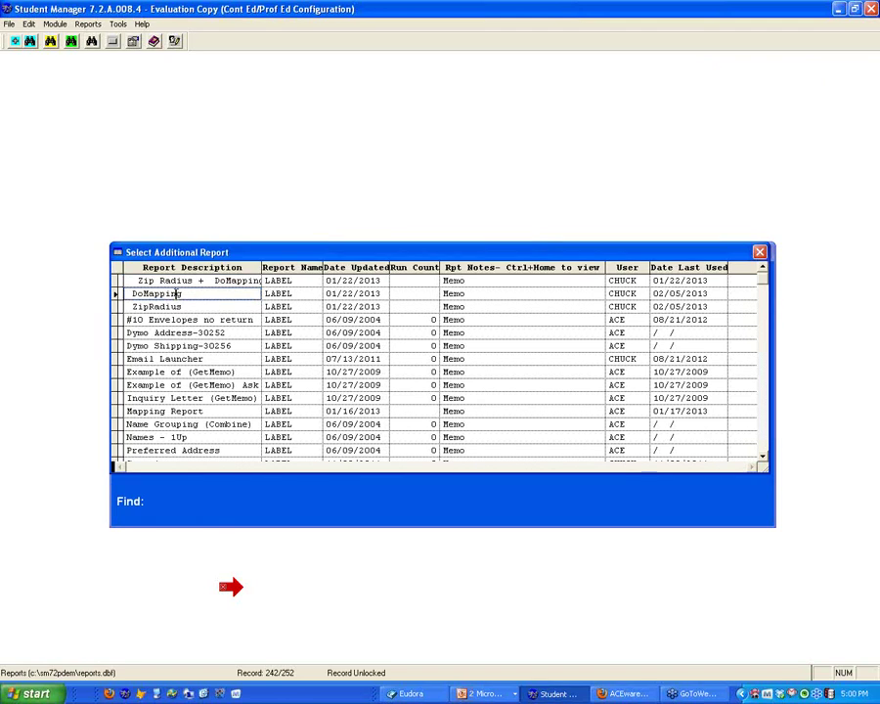
double_click(177, 293)
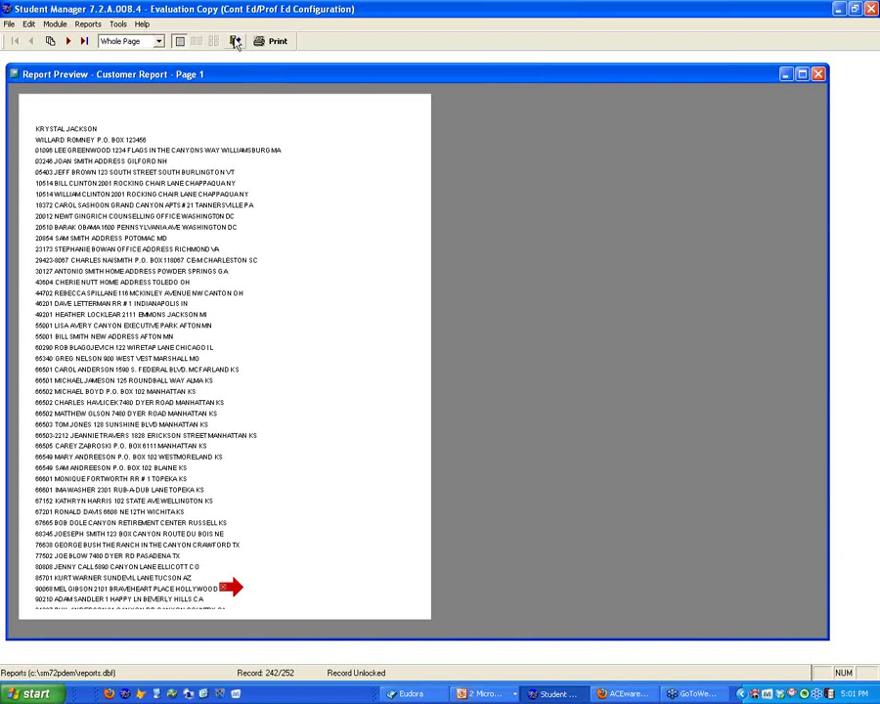
- Close the label preview and choose Name rather than Firm addresses to map
left_click(236, 42)
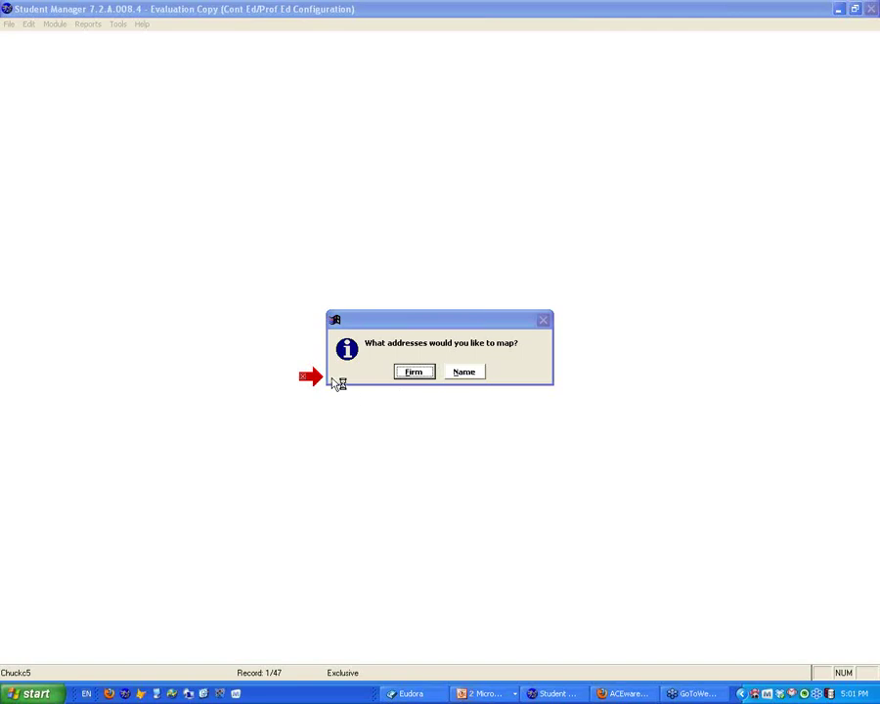
left_click(468, 372)
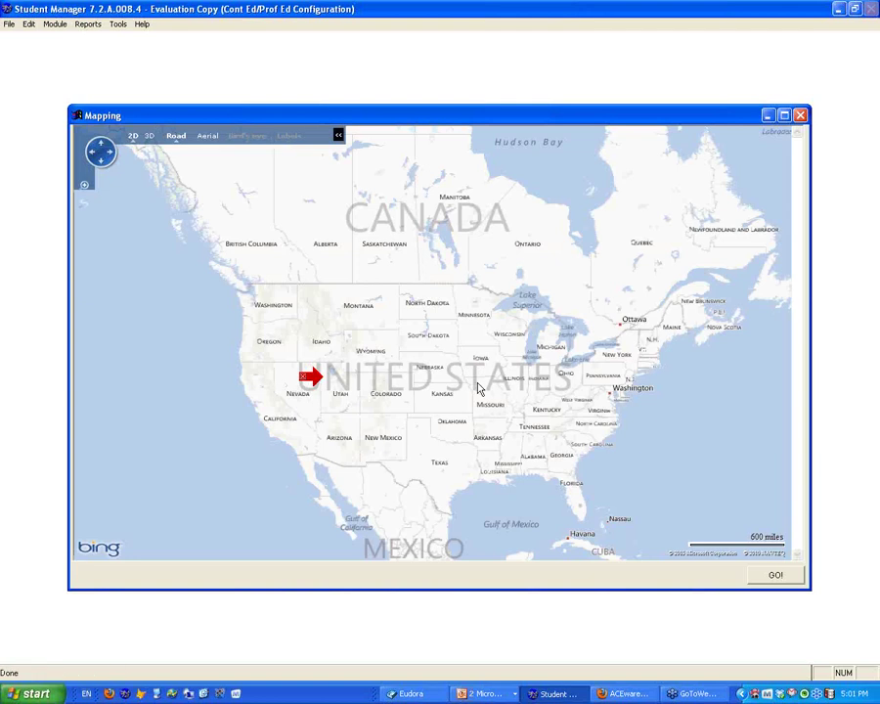
- Plot the queried ACE-interest student addresses as red pushpins on the Bing map
mouse_move(326, 382)
left_mouse_down()
mouse_move(213, 435)
mouse_move(808, 584)
mouse_move(739, 583)
left_mouse_up()
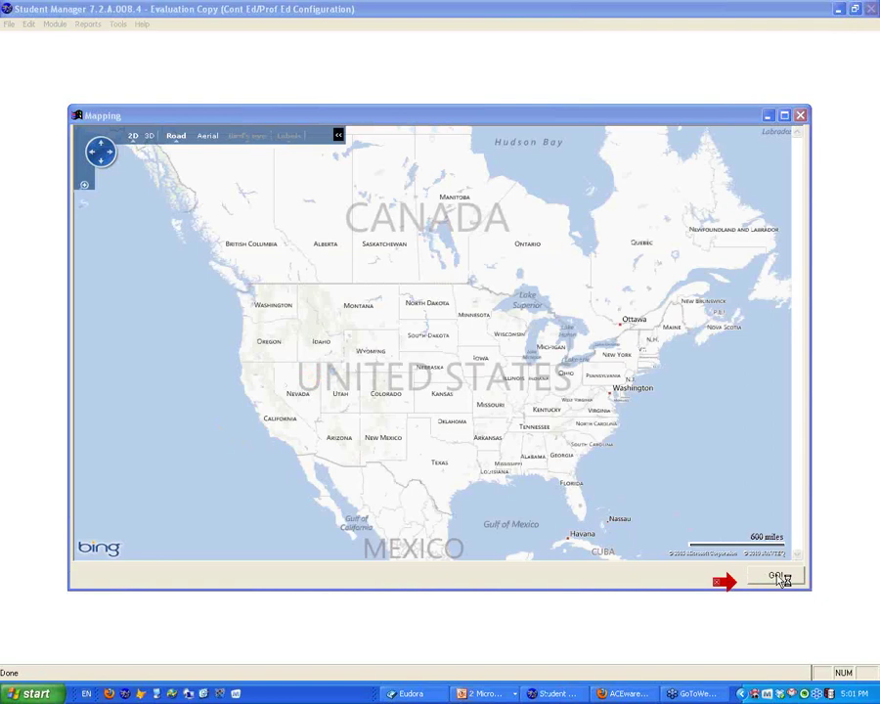
left_click(777, 577)
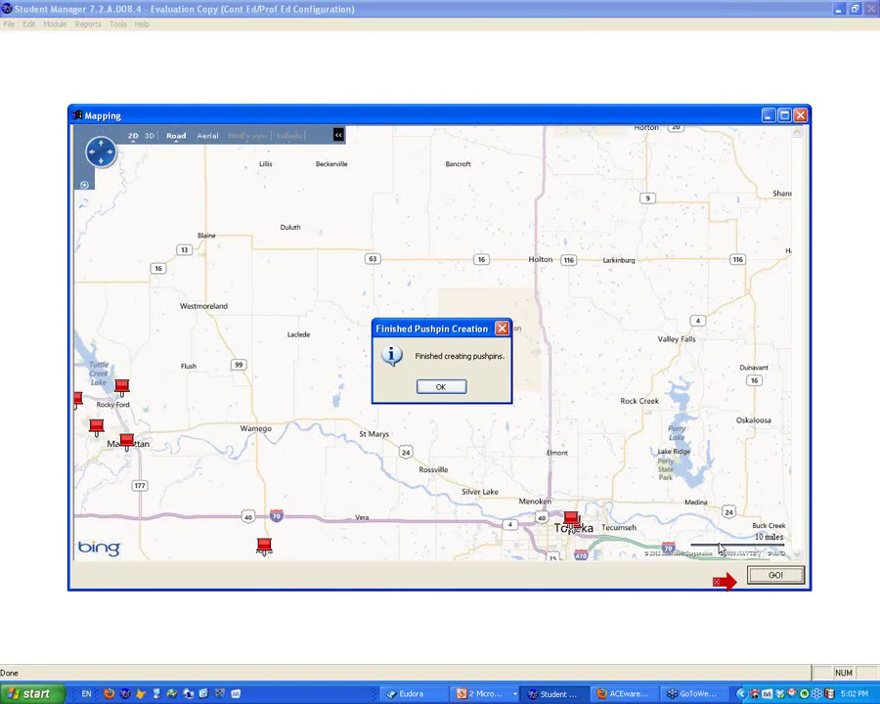
- Dismiss the finished-pushpins message and zoom the map out four levels to reveal every pushpin
left_click(441, 388)
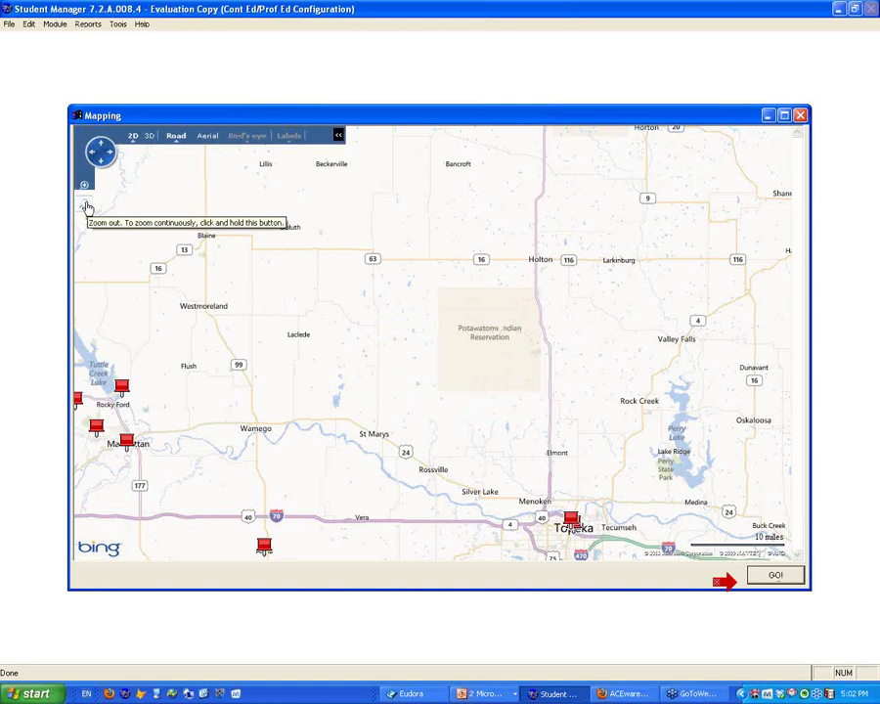
left_click(86, 207)
left_click(86, 207)
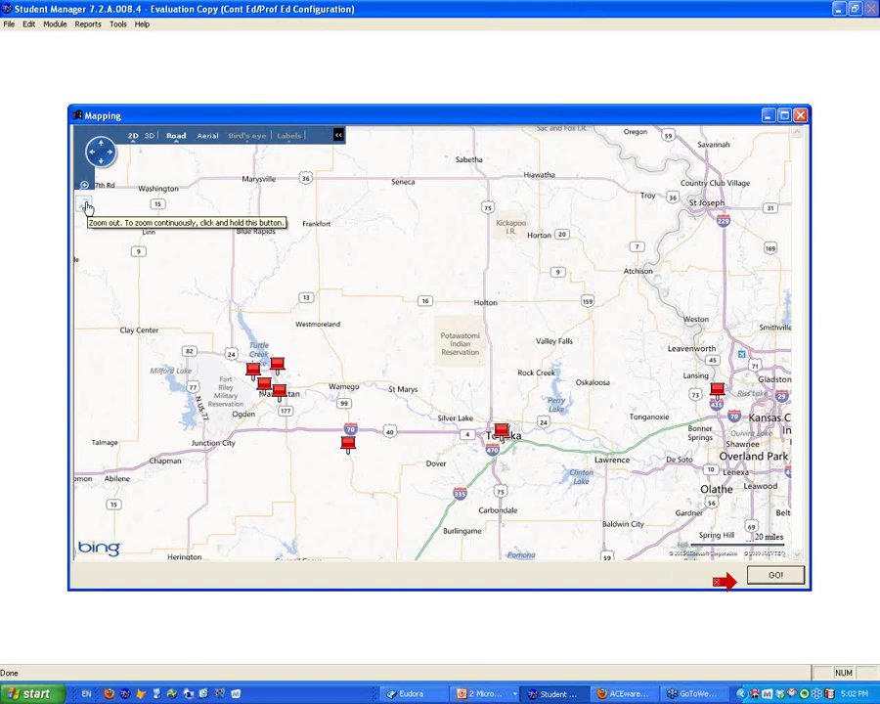
left_click(86, 206)
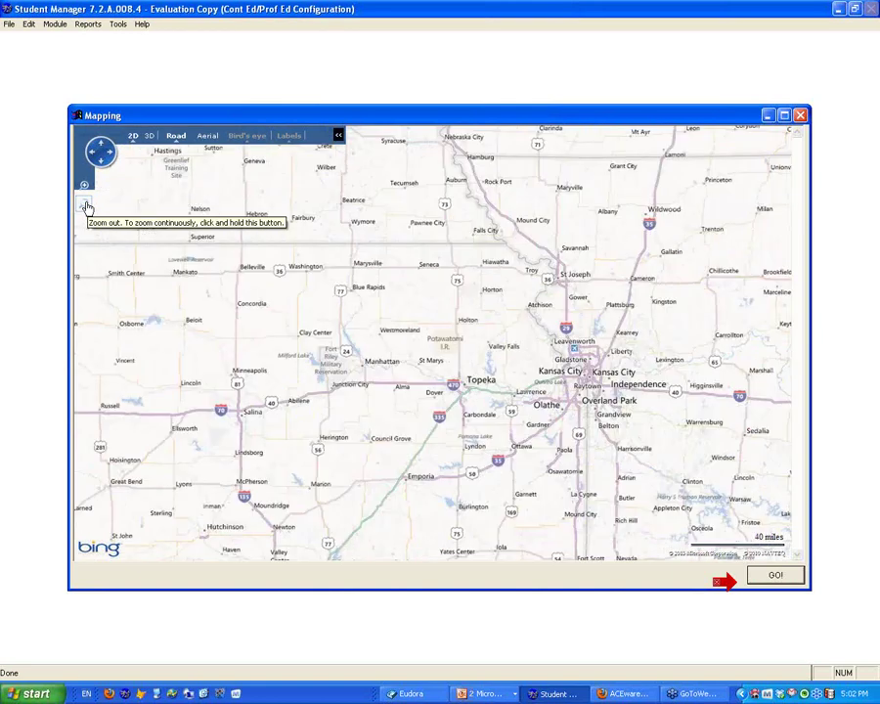
left_click(86, 207)
mouse_move(423, 286)
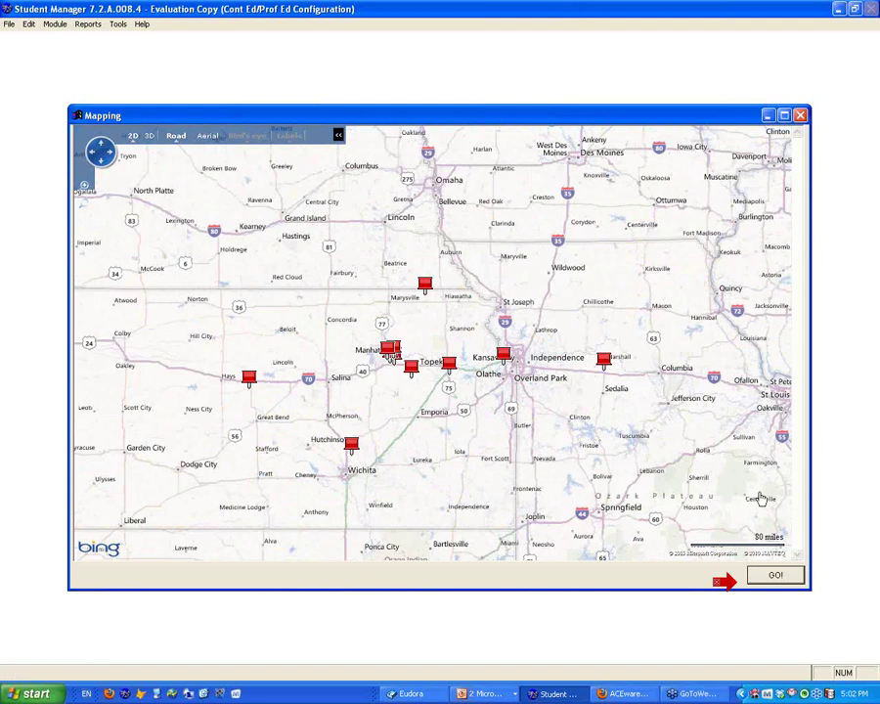
mouse_move(600, 357)
- Close the map and confirm the Mailing Labels report options to move on to query selection
left_click(804, 118)
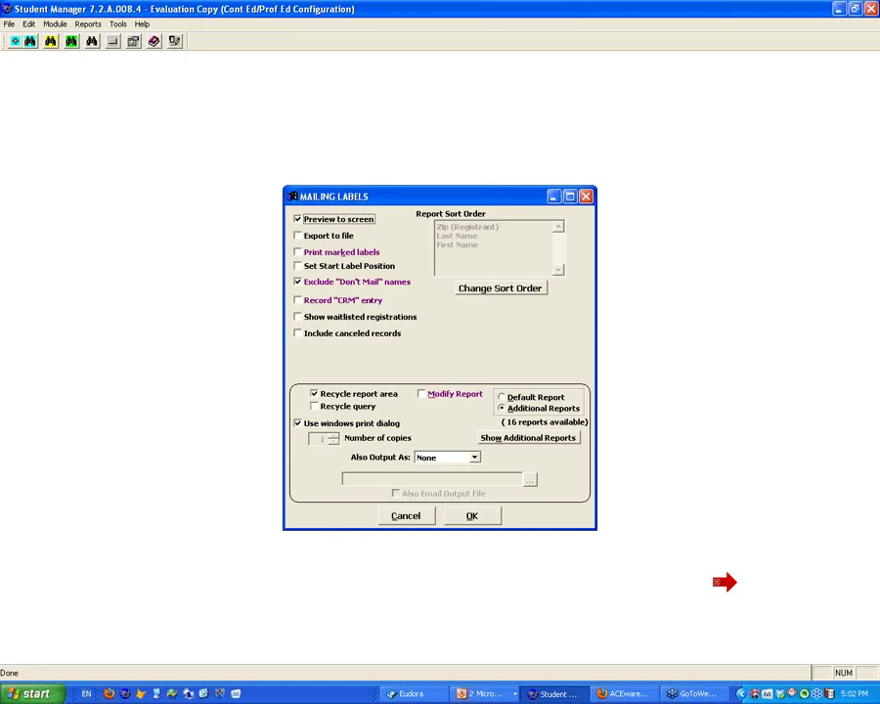
left_click(492, 523)
left_click(473, 516)
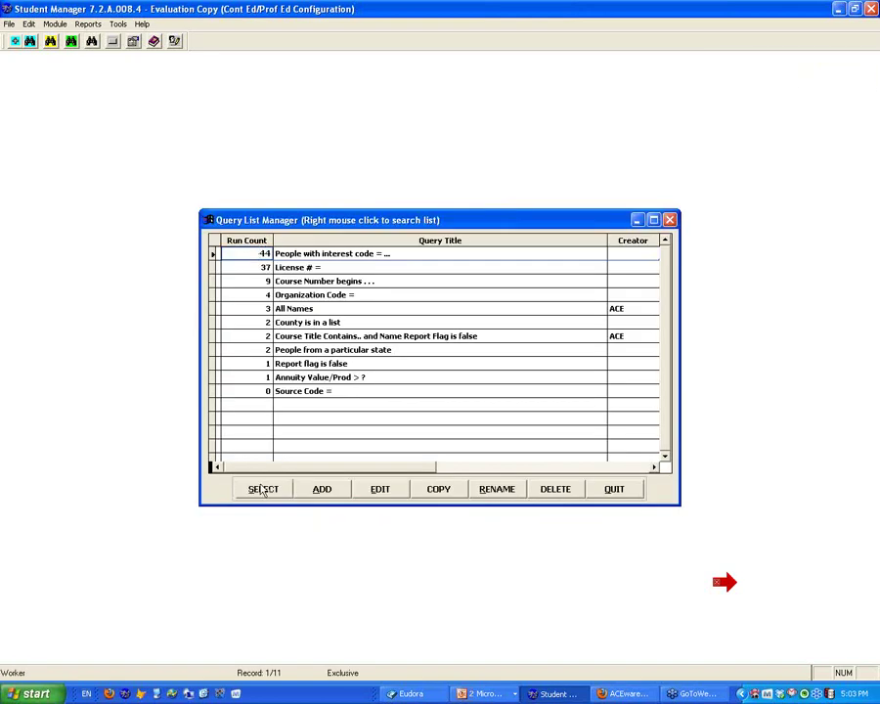
- Run the 'People with interest code =' query with code ACE
left_click(264, 488)
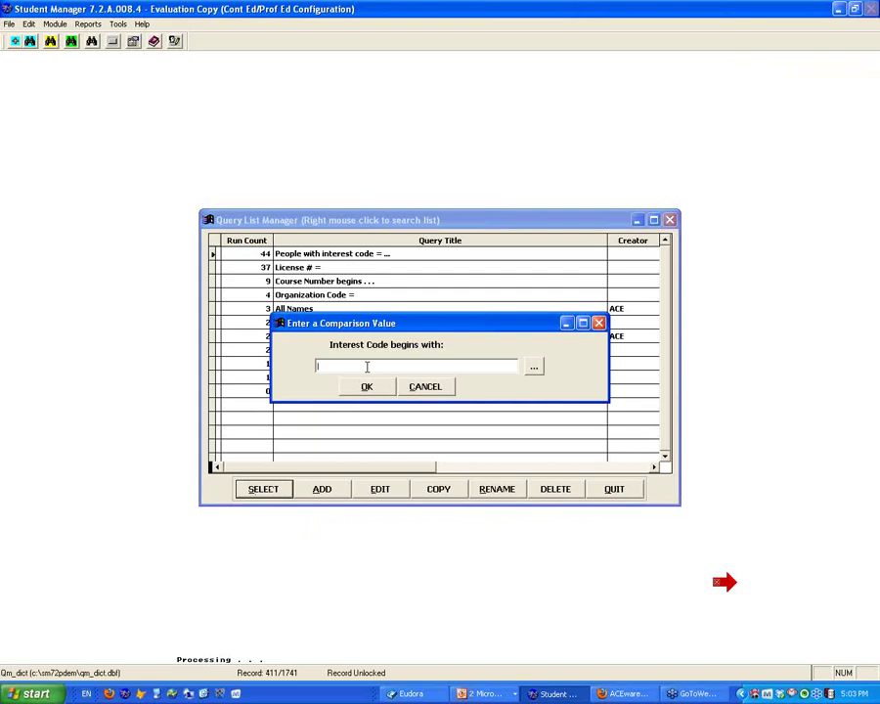
type("ACE")
left_click(384, 390)
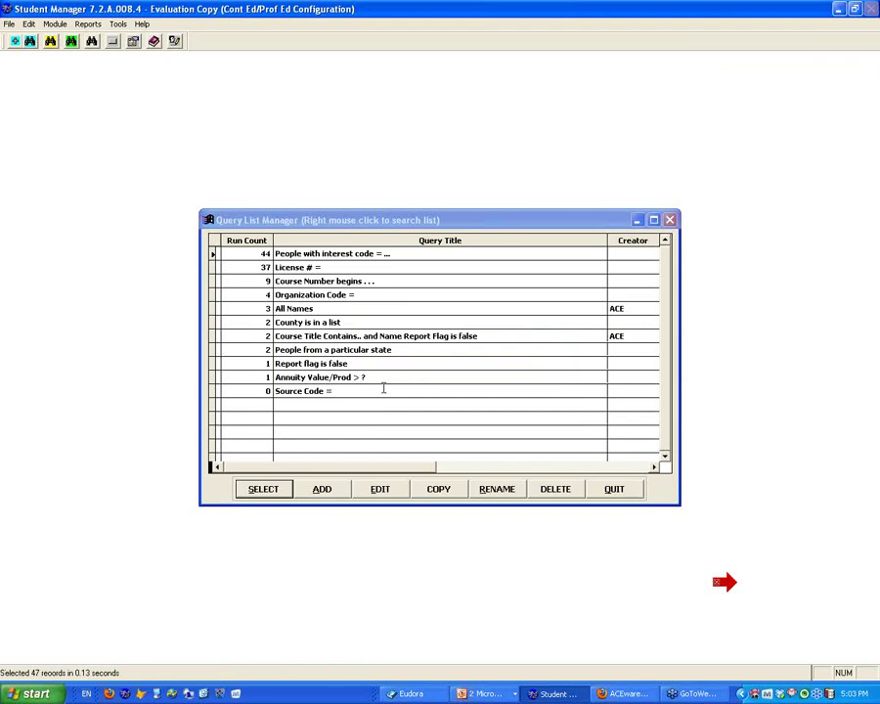
- Open the ZipRadius selector, enter zip 66502, and dismiss the missing-radius warning
double_click(176, 299)
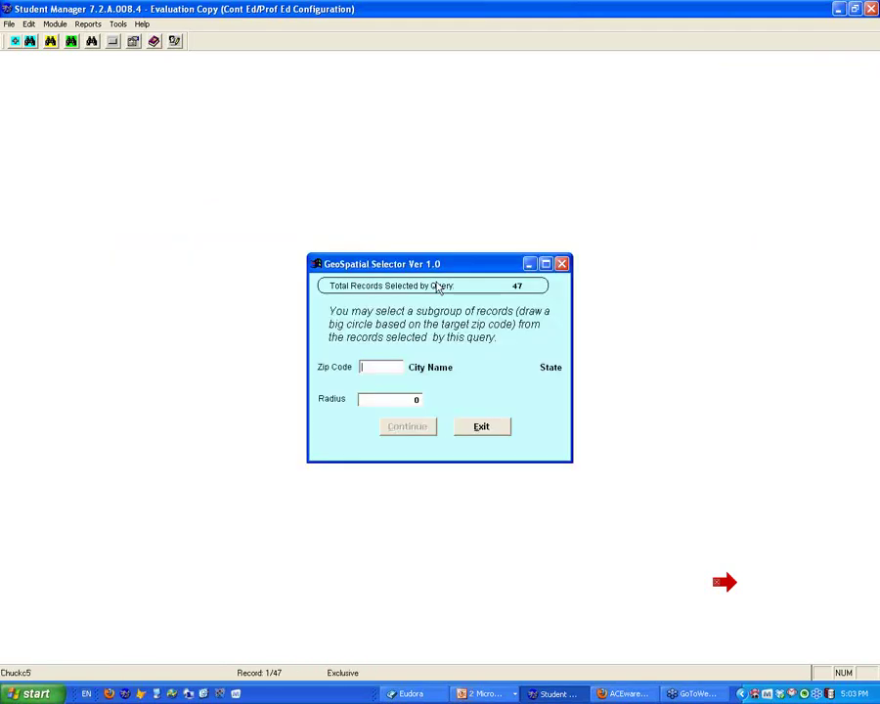
left_click_drag(475, 267, 427, 223)
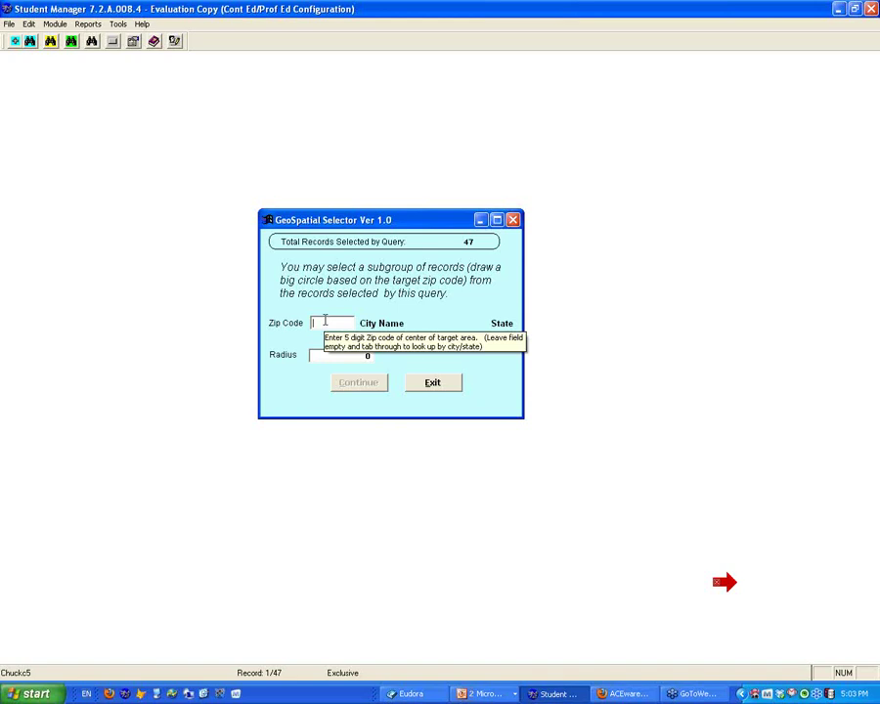
type("66502")
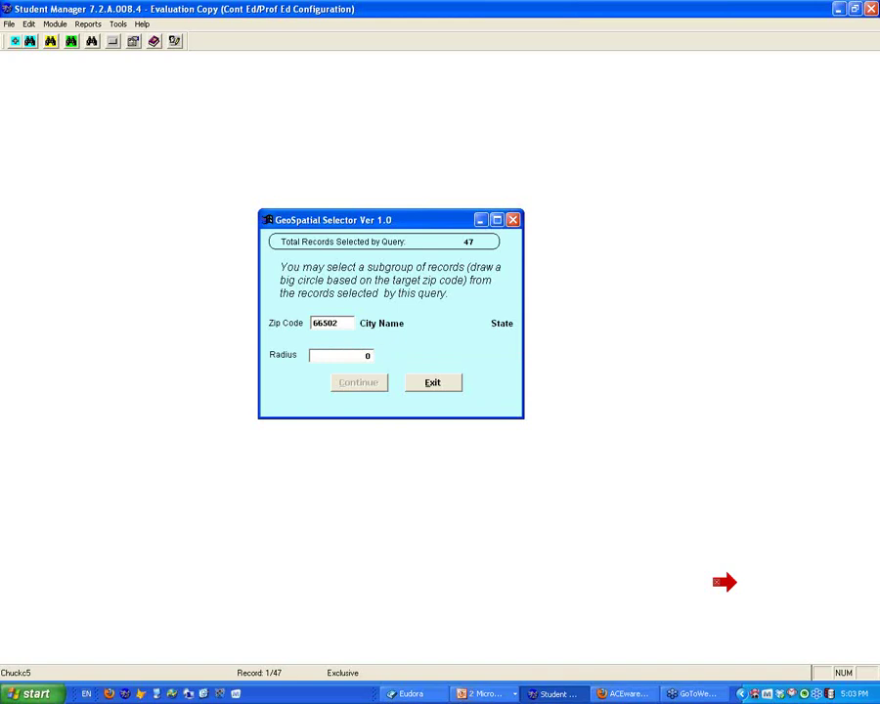
key("Tab")
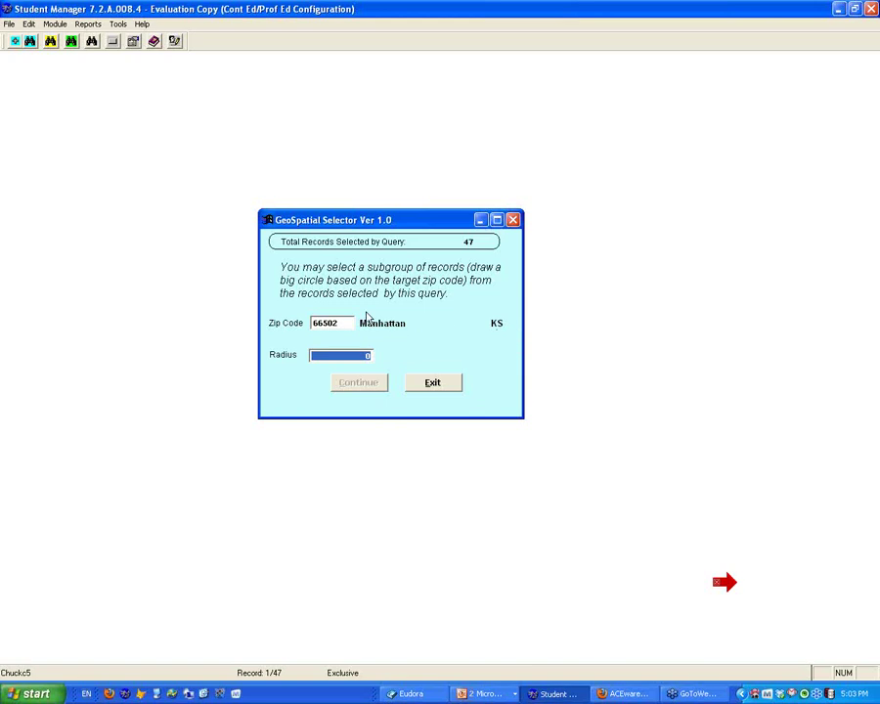
left_click(456, 387)
- Enter a radius of 75 and delete the 66502 zip code
left_click(348, 354)
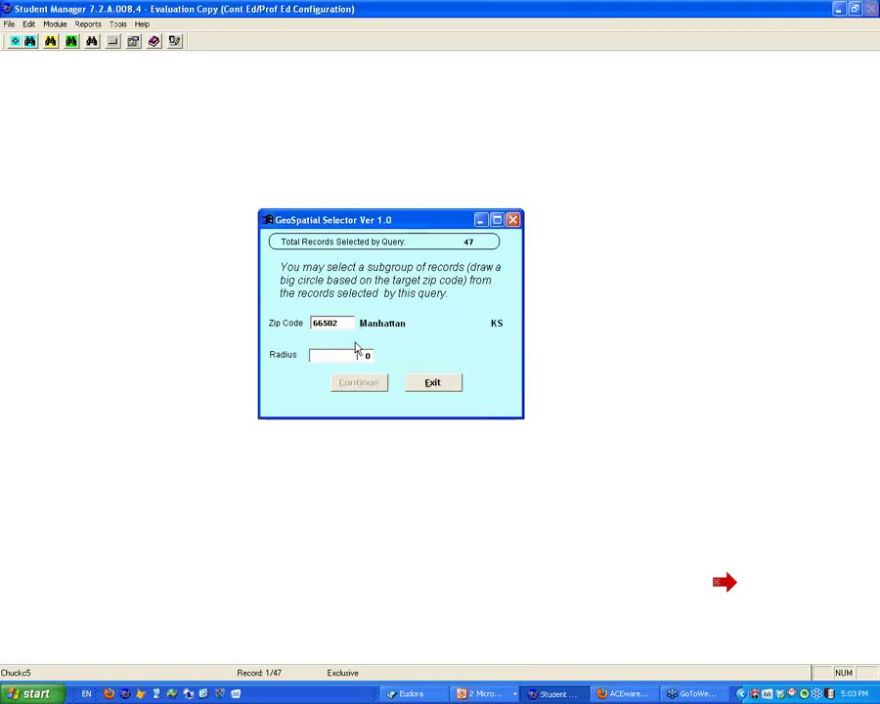
type("75")
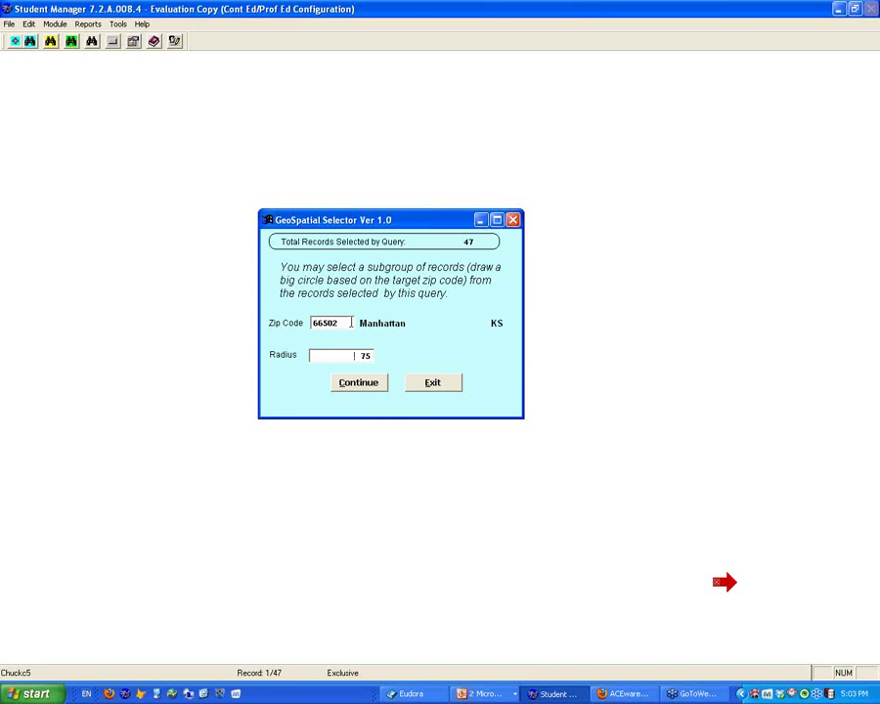
left_click(350, 323)
left_click_drag(350, 322, 297, 316)
key("BackSpace")
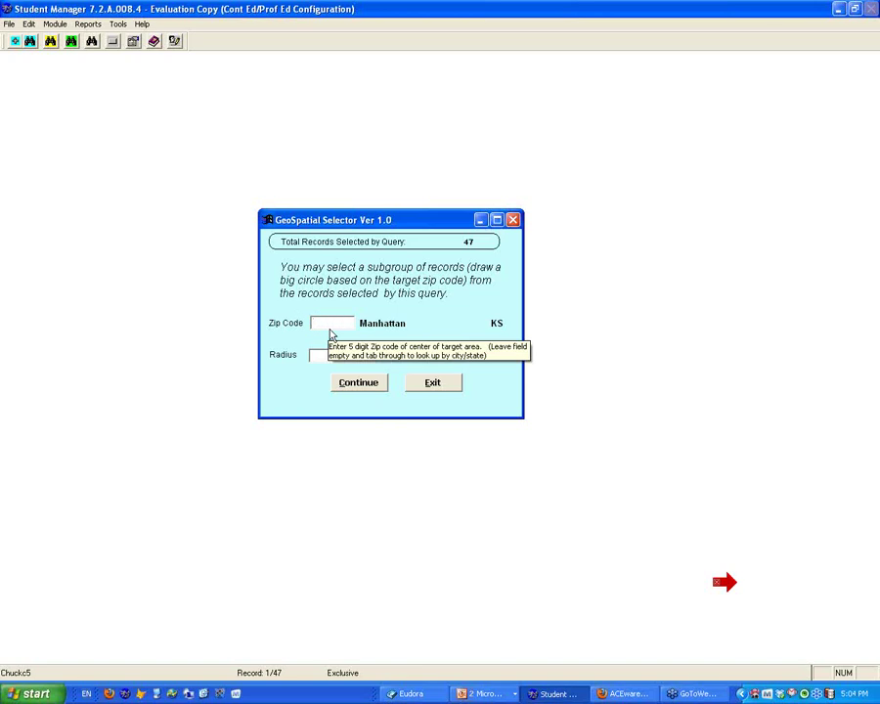
- Look up a zip by state KANSAS and pick Kansas City, KS (66101)
key("Tab")
left_click_drag(448, 334, 483, 270)
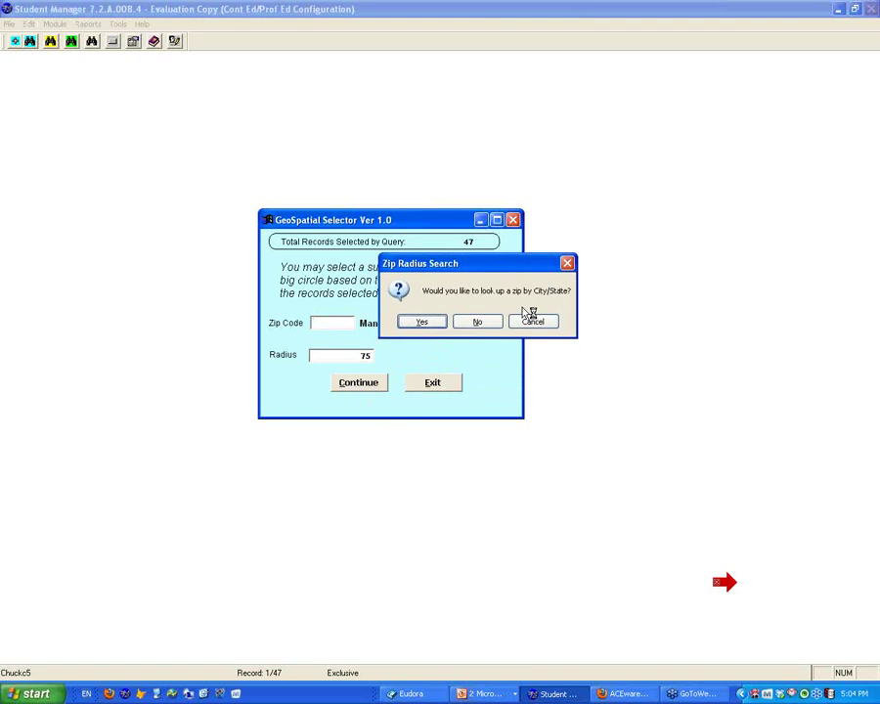
left_click(439, 323)
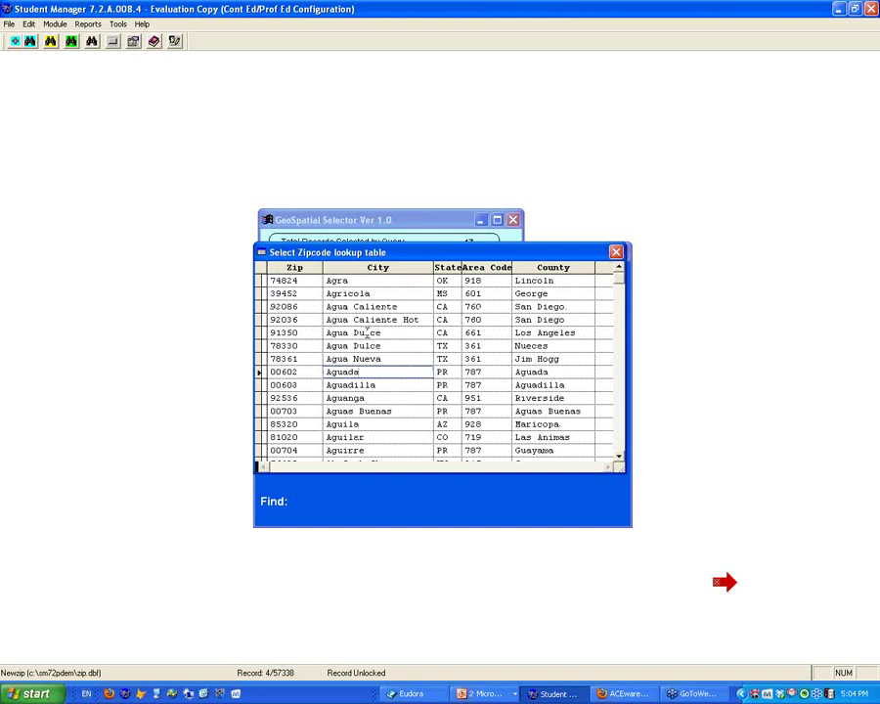
type("KANSAS")
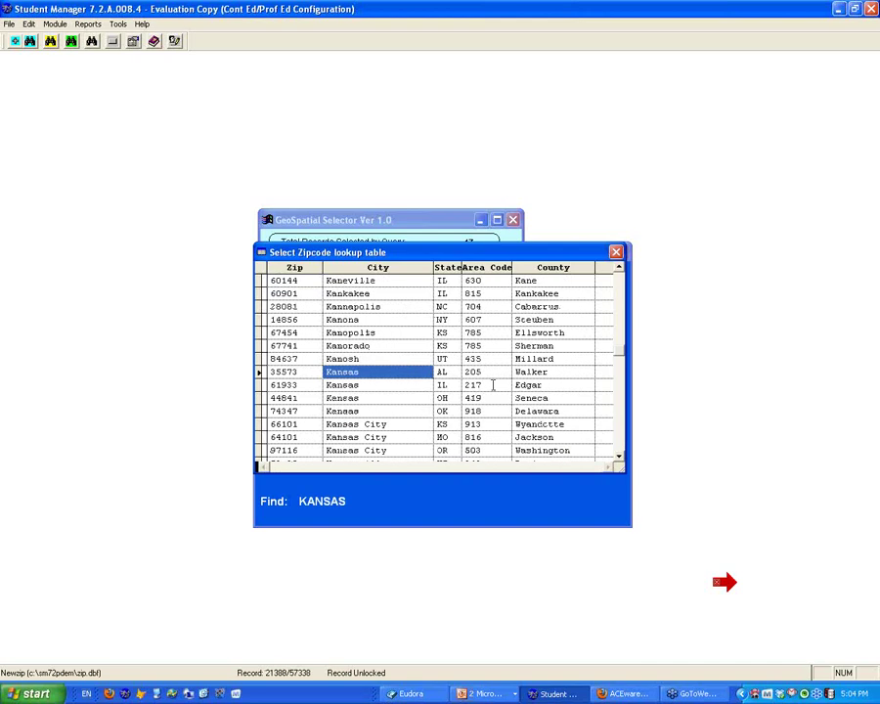
left_click(372, 425)
double_click(372, 424)
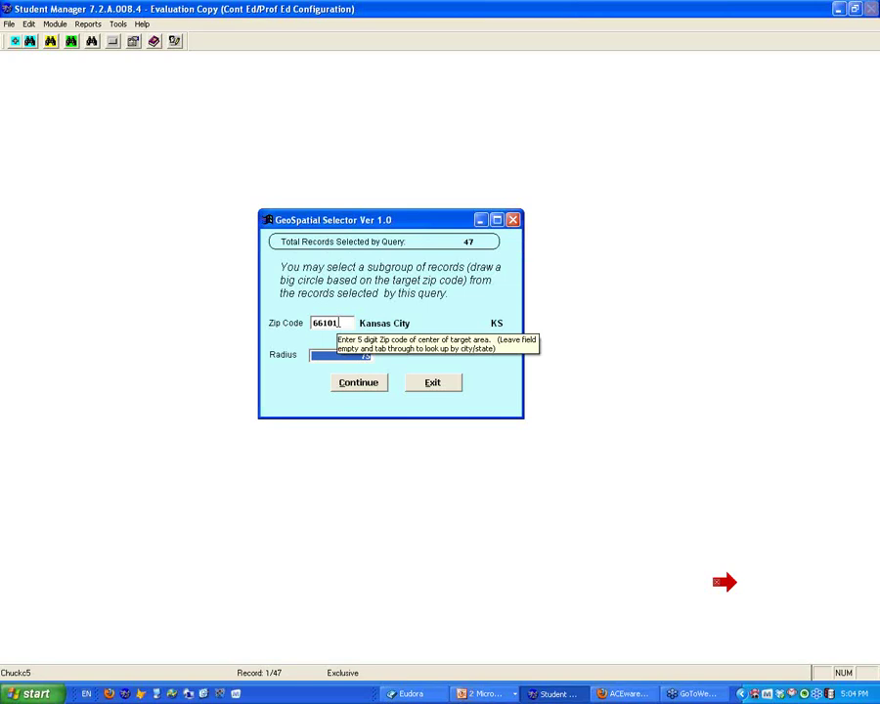
- Replace the zip with partial code 665 and choose 66503 from the lookup
left_click(339, 323)
type("665")
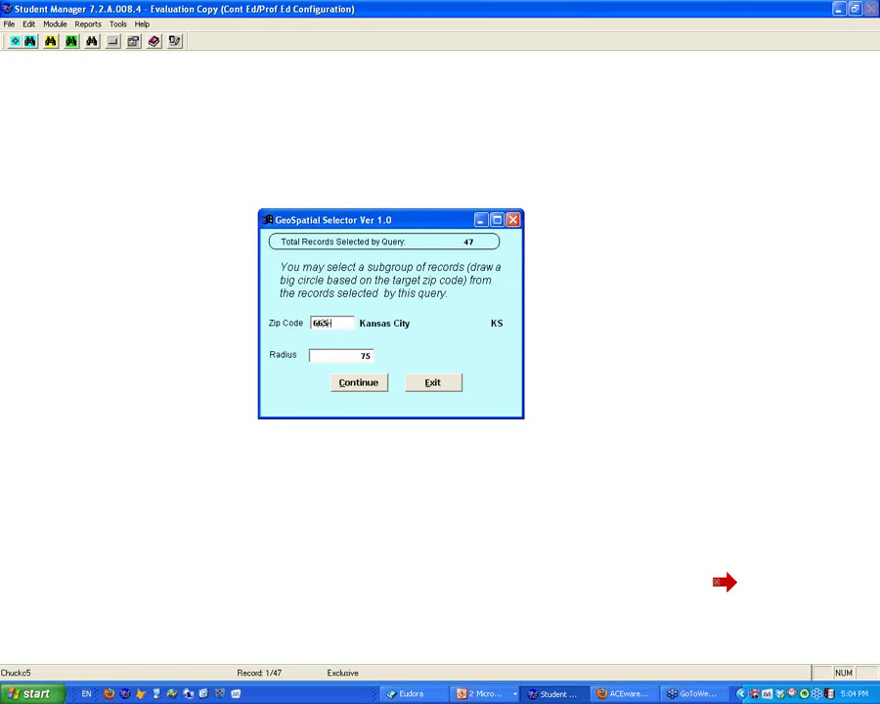
key("Tab")
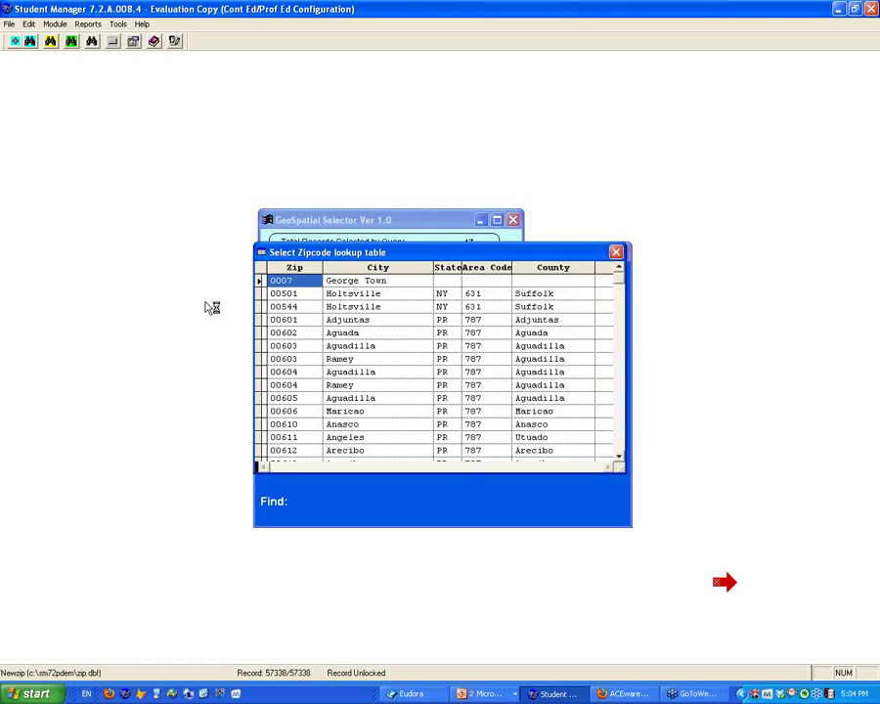
type("66503")
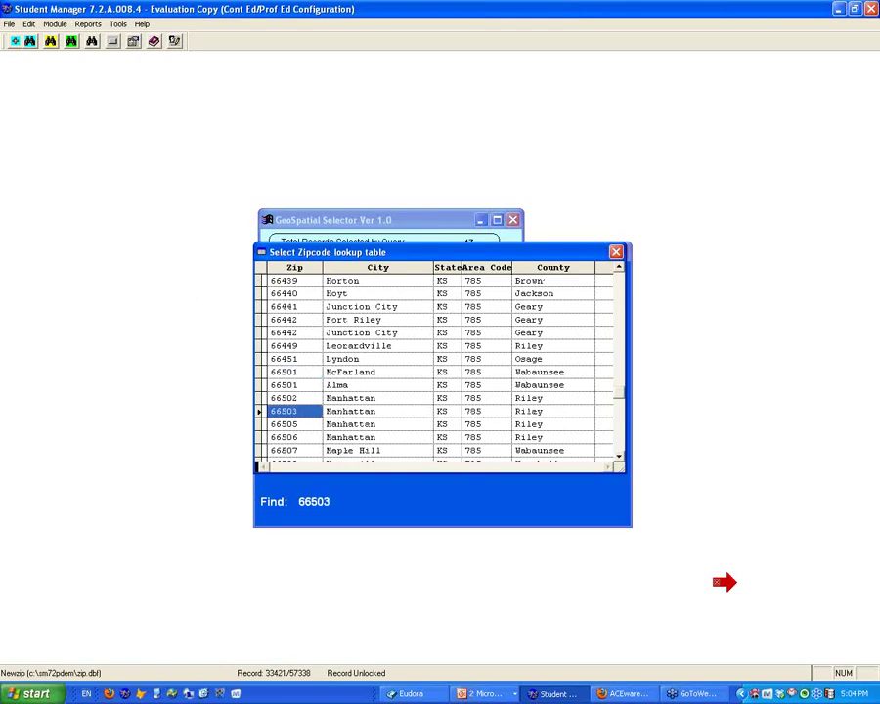
key("Return")
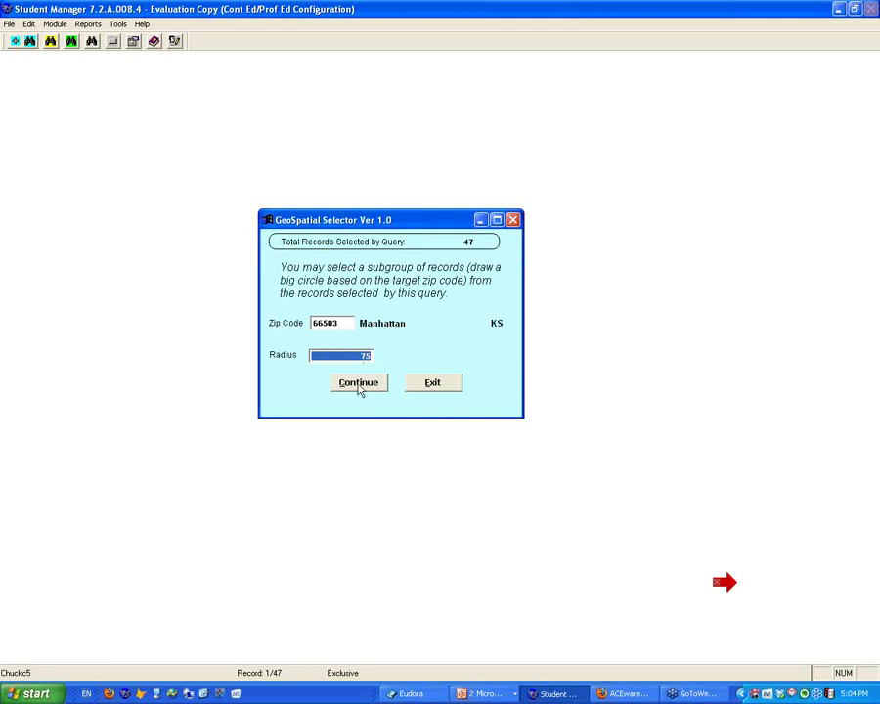
- Preview mailing labels for the 13 records within 75 miles of 66503, then close the preview
left_click(362, 388)
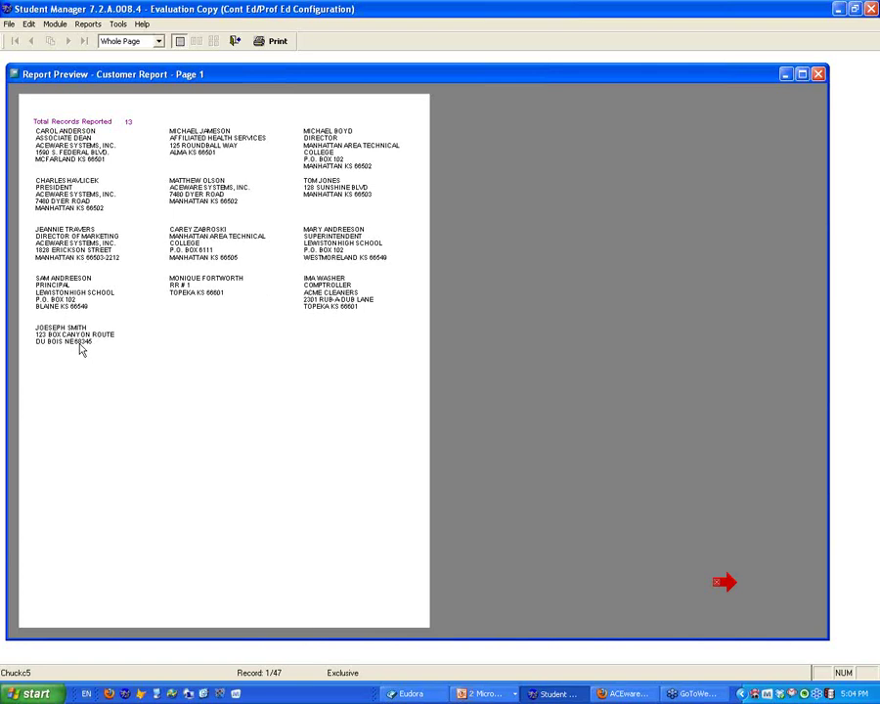
left_click(235, 41)
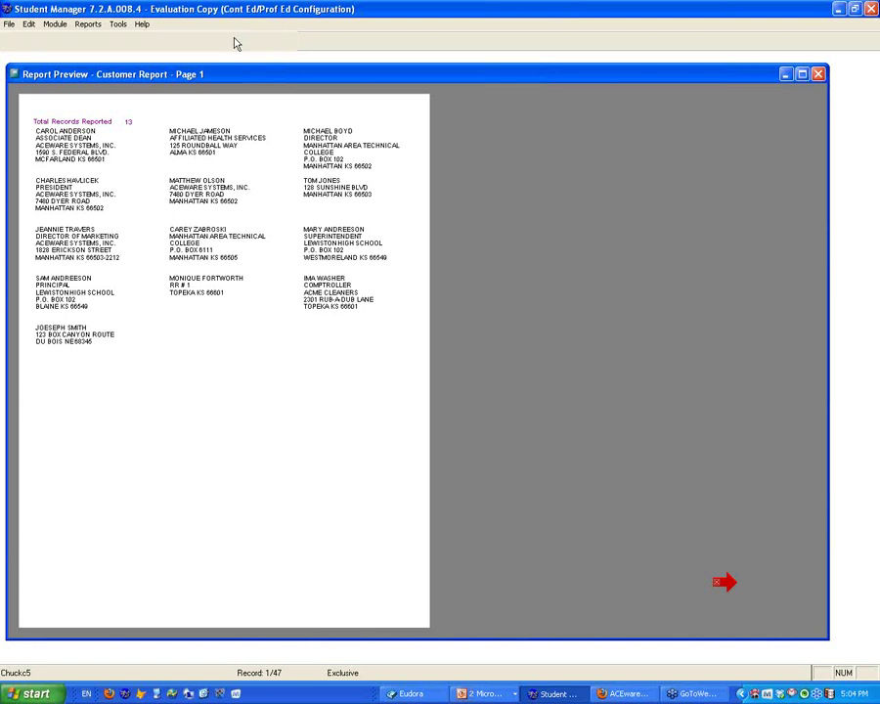